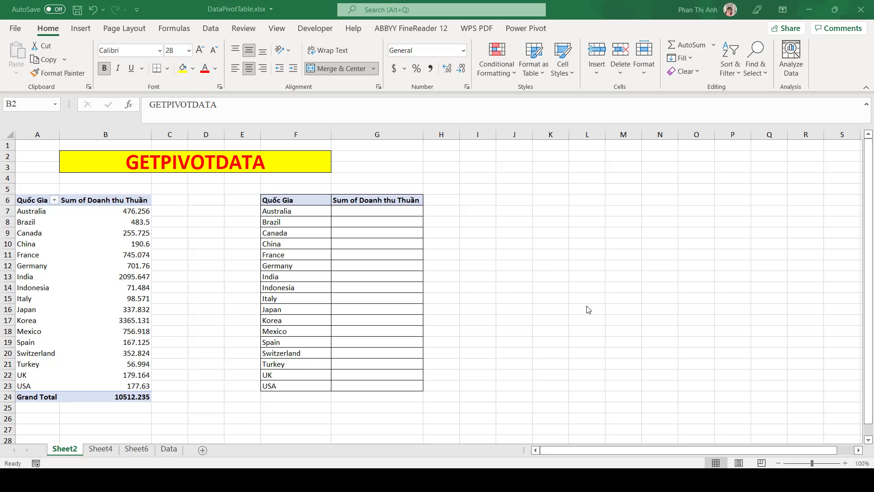
- Deselect the title banner and switch to the Data sheet of DataPivotTable.xlsx
{"action": "left_click", "coordinate": [587, 308]}
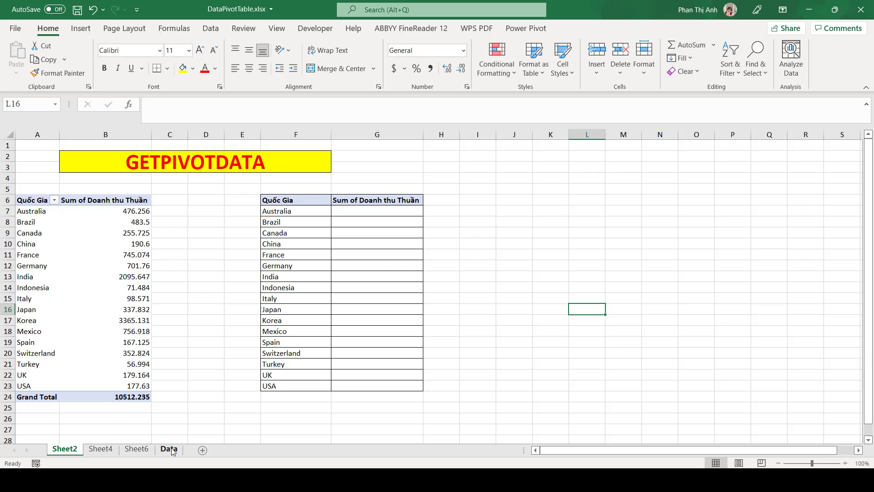
{"action": "left_click", "coordinate": [169, 449]}
- Browse the country, customer group, product and sales channel records, then return to Sheet2
{"action": "left_click", "coordinate": [171, 196]}
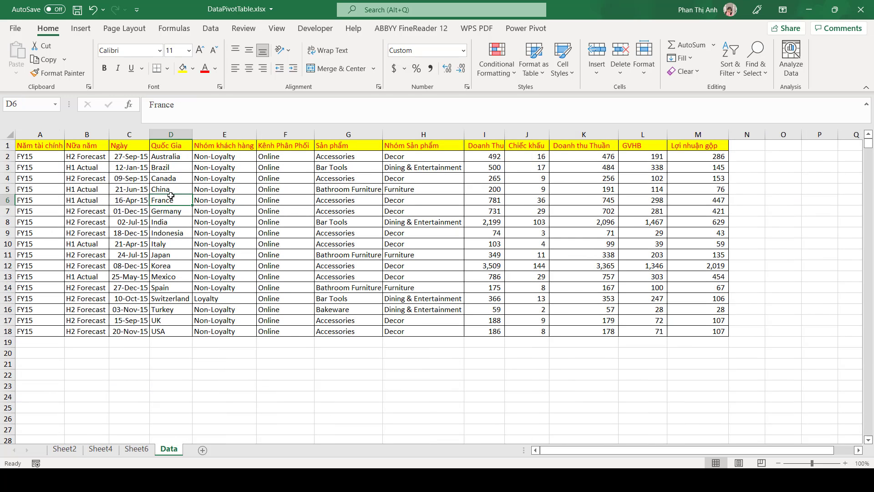
{"action": "left_click", "coordinate": [61, 159]}
{"action": "left_click", "coordinate": [226, 163]}
{"action": "left_click", "coordinate": [385, 178]}
{"action": "left_click", "coordinate": [300, 195]}
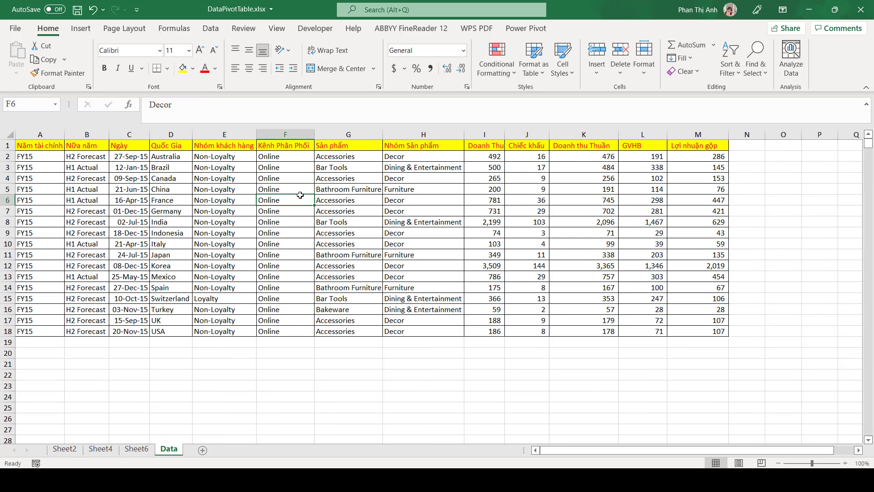
{"action": "left_click", "coordinate": [430, 198]}
{"action": "left_click", "coordinate": [217, 171]}
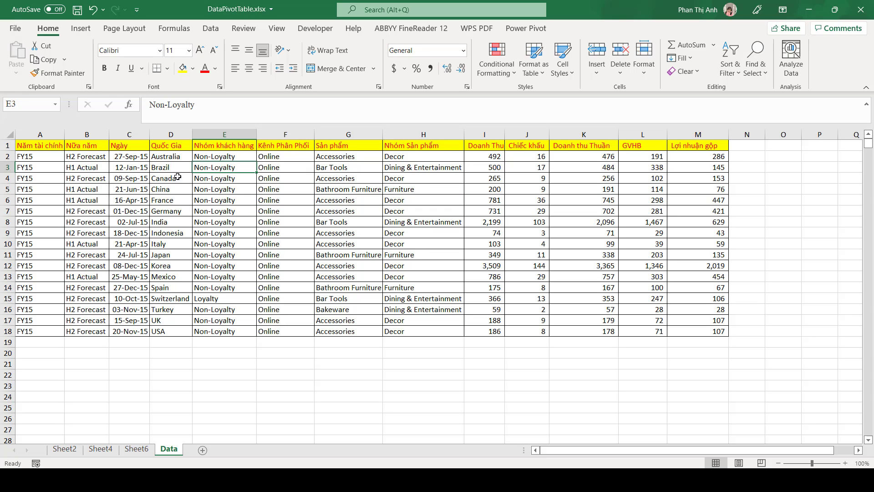
{"action": "left_click", "coordinate": [152, 175]}
{"action": "left_click", "coordinate": [277, 196]}
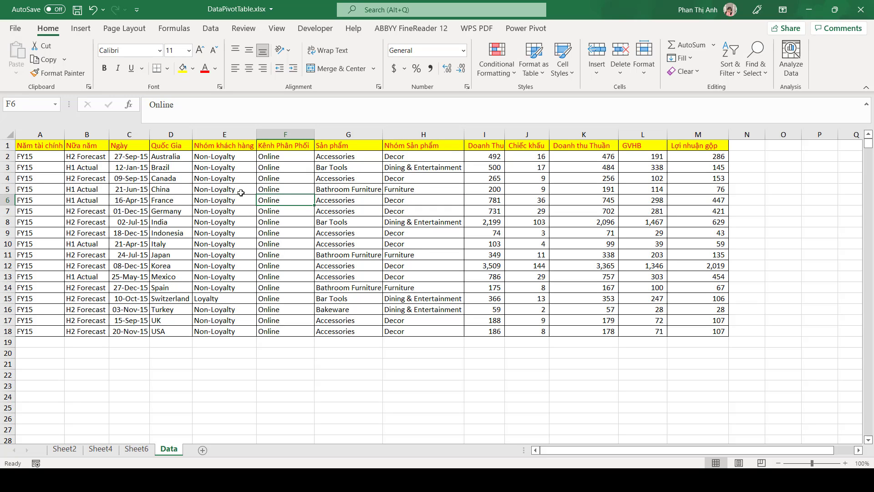
{"action": "left_click", "coordinate": [321, 205]}
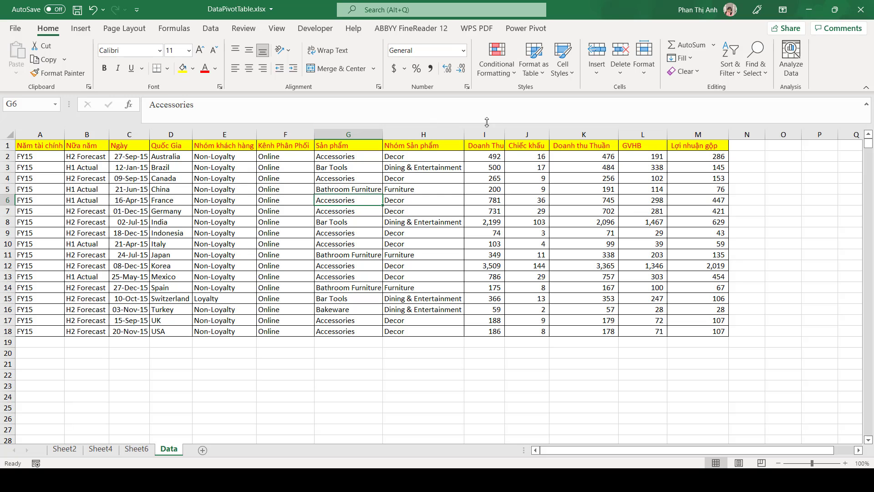
{"action": "left_click", "coordinate": [65, 450]}
{"action": "left_click", "coordinate": [85, 319]}
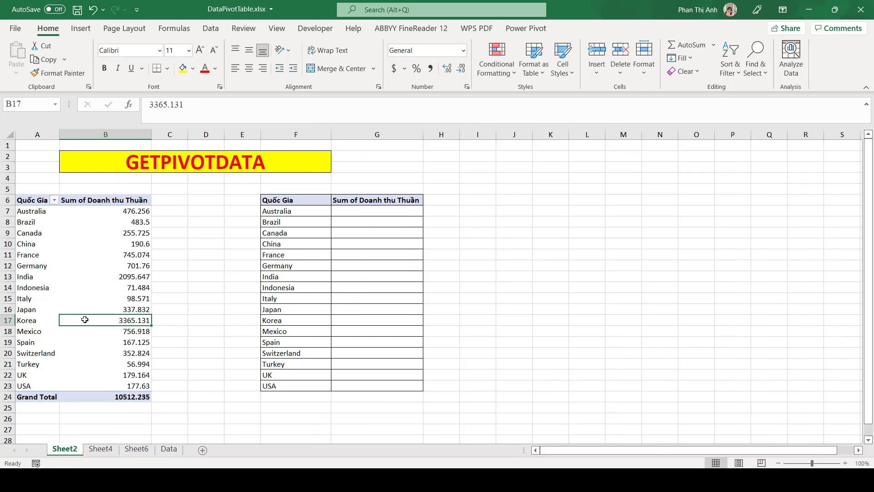
{"action": "left_click", "coordinate": [67, 266]}
{"action": "left_click", "coordinate": [85, 242]}
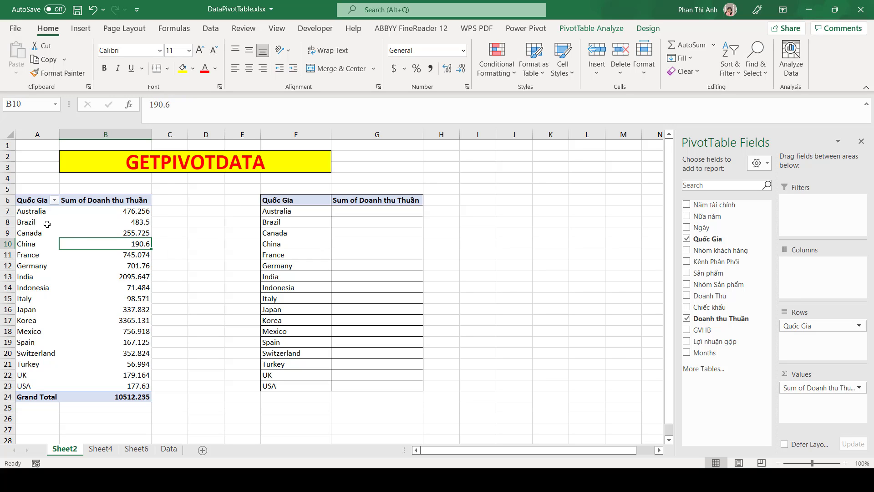
{"action": "left_click", "coordinate": [45, 223]}
{"action": "left_click", "coordinate": [108, 218]}
{"action": "left_click", "coordinate": [109, 242]}
{"action": "left_click", "coordinate": [105, 256]}
{"action": "left_click", "coordinate": [109, 224]}
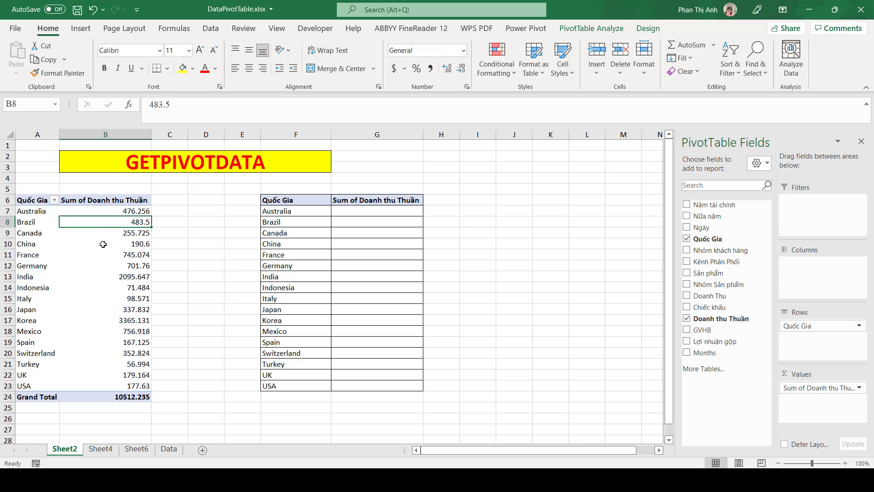
{"action": "left_click", "coordinate": [129, 241]}
{"action": "left_click", "coordinate": [105, 265]}
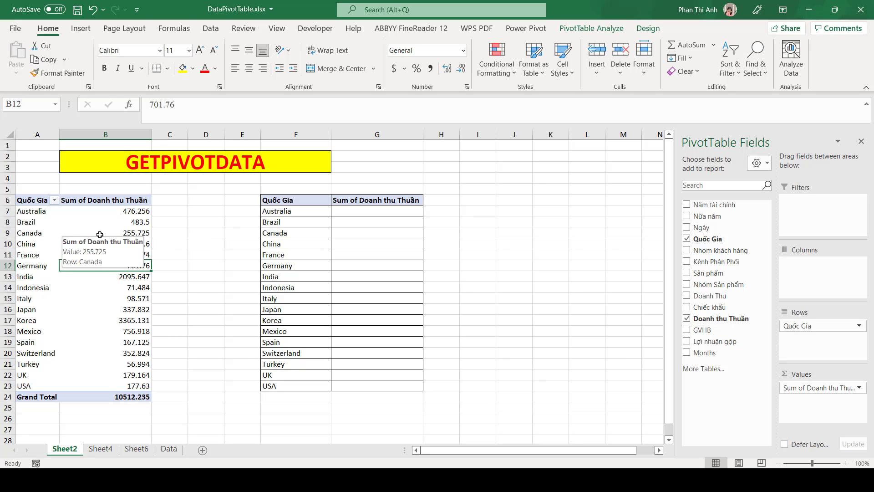
{"action": "left_click", "coordinate": [100, 235]}
{"action": "left_click", "coordinate": [109, 277]}
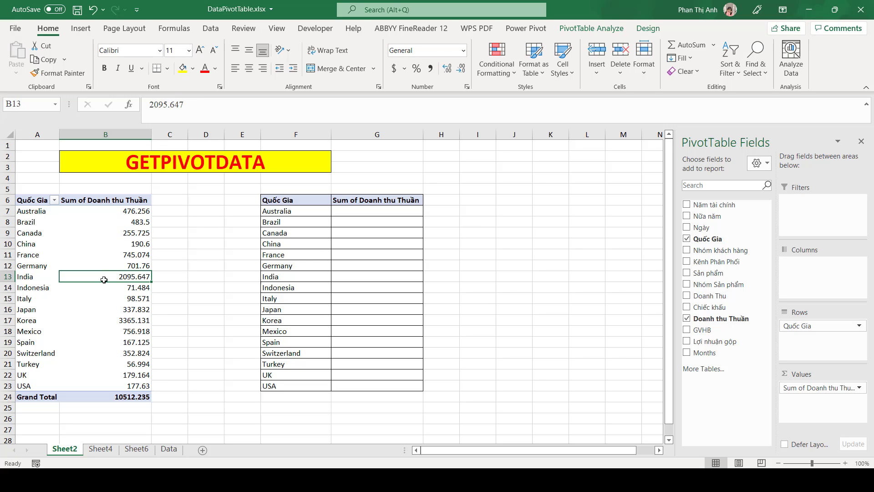
{"action": "left_click", "coordinate": [103, 238]}
{"action": "left_click", "coordinate": [103, 242]}
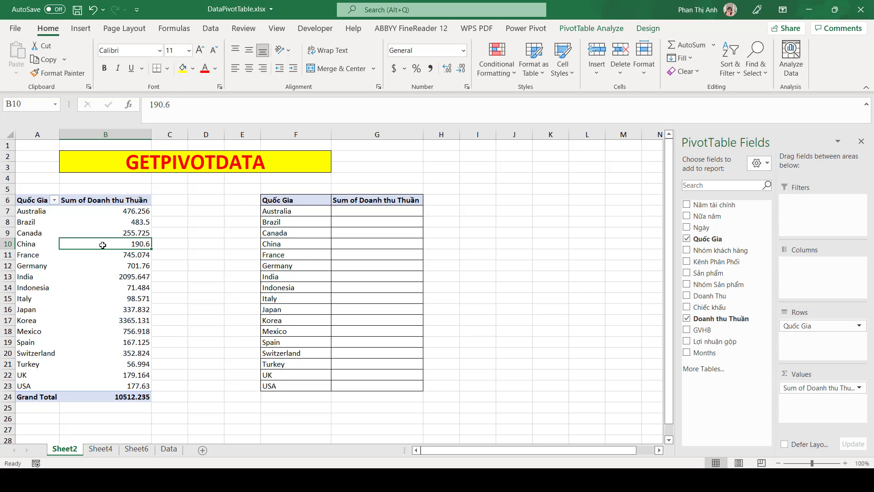
{"action": "left_click", "coordinate": [103, 263]}
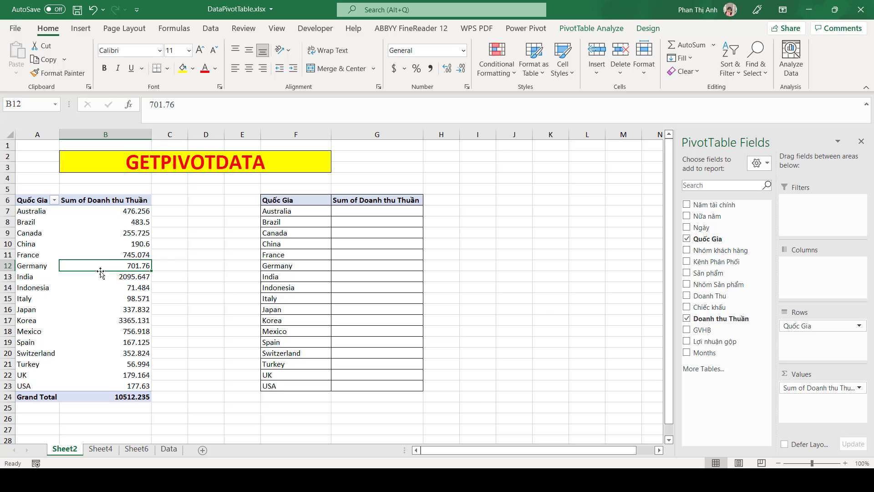
{"action": "left_click", "coordinate": [88, 238]}
{"action": "left_click", "coordinate": [100, 262]}
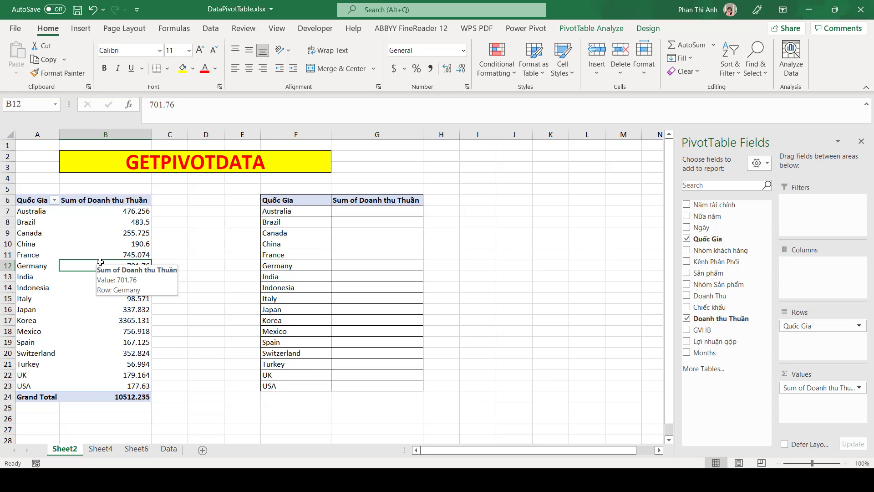
{"action": "left_click", "coordinate": [77, 242]}
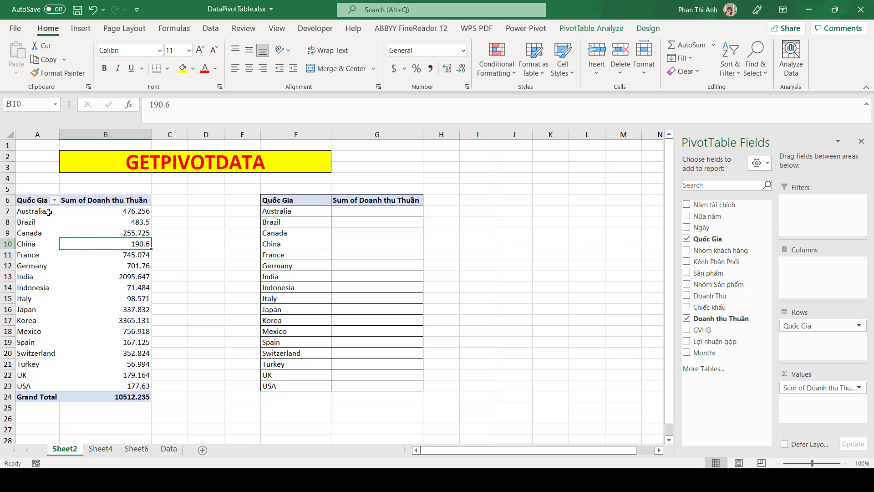
{"action": "left_click", "coordinate": [72, 223]}
{"action": "left_click", "coordinate": [95, 309]}
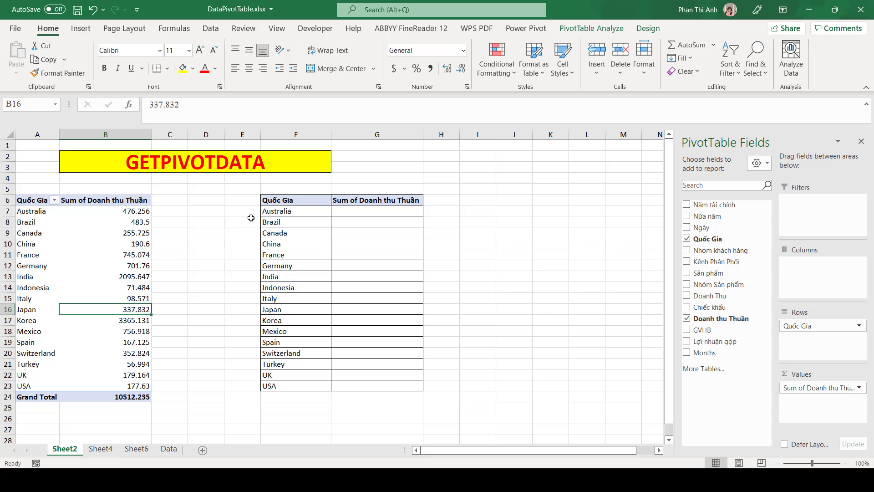
{"action": "left_click_drag", "start_coordinate": [269, 201], "coordinate": [348, 312]}
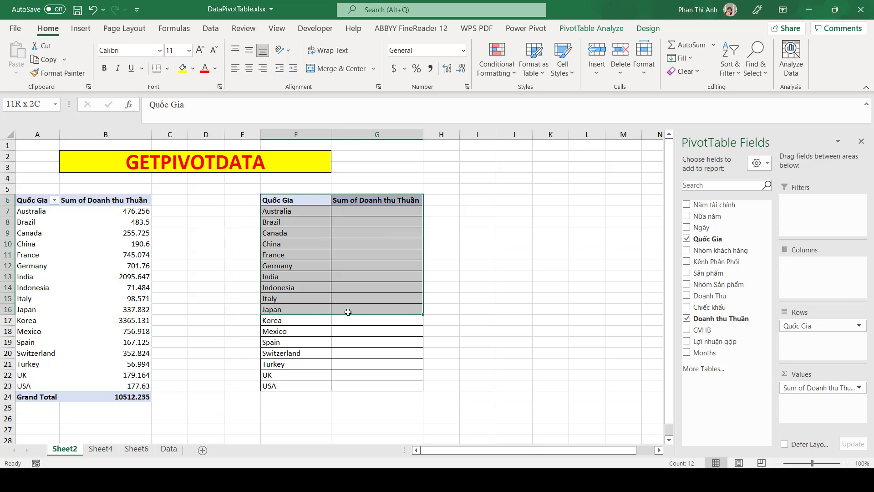
{"action": "left_click", "coordinate": [351, 220]}
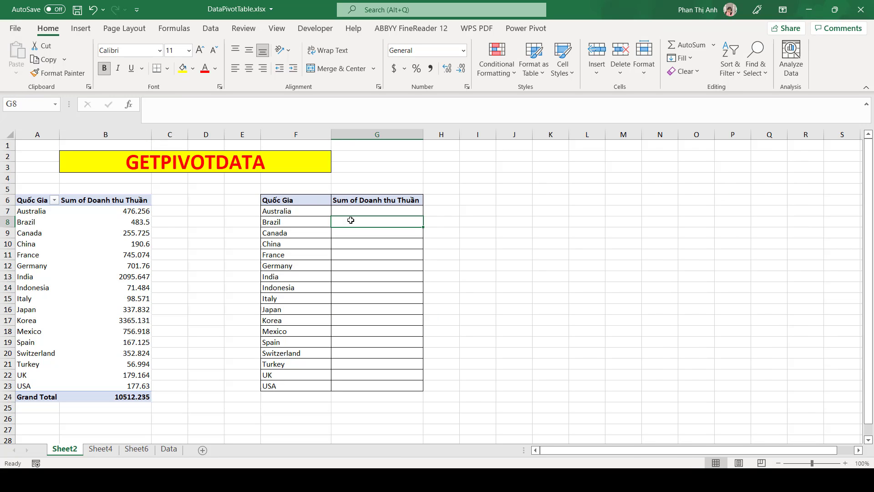
{"action": "left_click", "coordinate": [140, 213]}
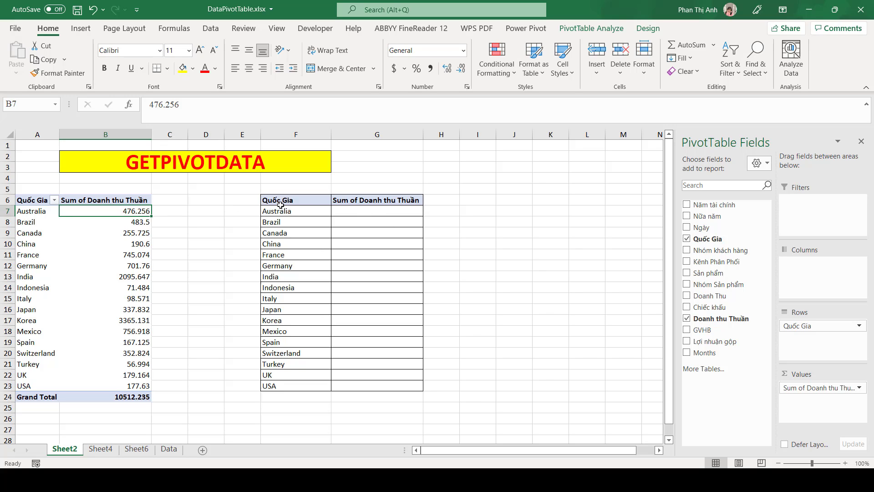
{"action": "mouse_move", "coordinate": [284, 201]}
{"action": "left_mouse_down"}
{"action": "mouse_move", "coordinate": [357, 251]}
{"action": "mouse_move", "coordinate": [357, 343]}
{"action": "left_mouse_up"}
{"action": "left_click", "coordinate": [357, 344]}
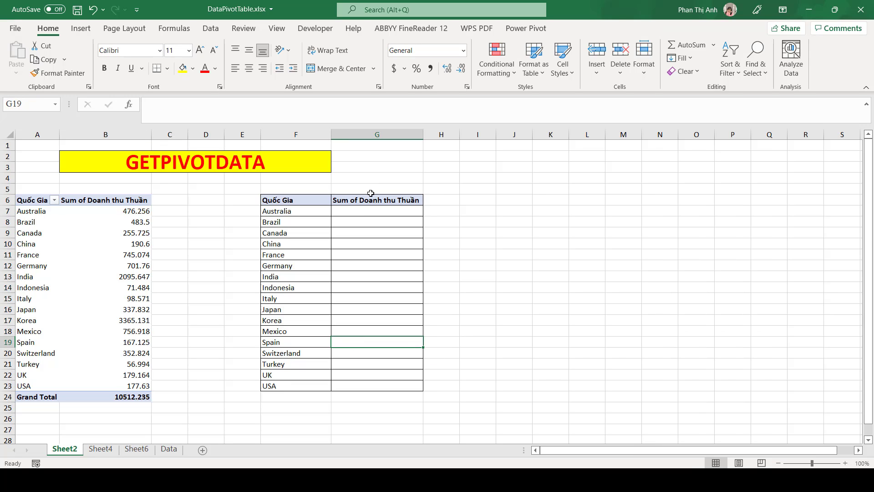
{"action": "left_click", "coordinate": [372, 210]}
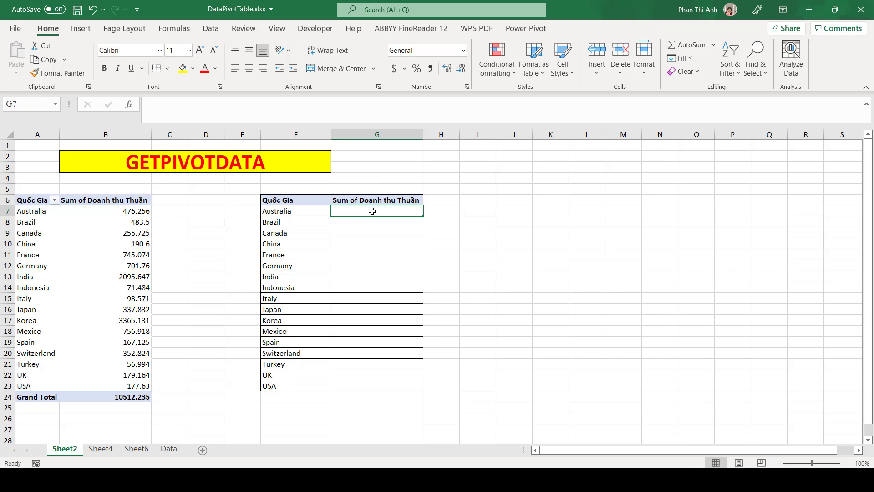
{"action": "mouse_move", "coordinate": [94, 230]}
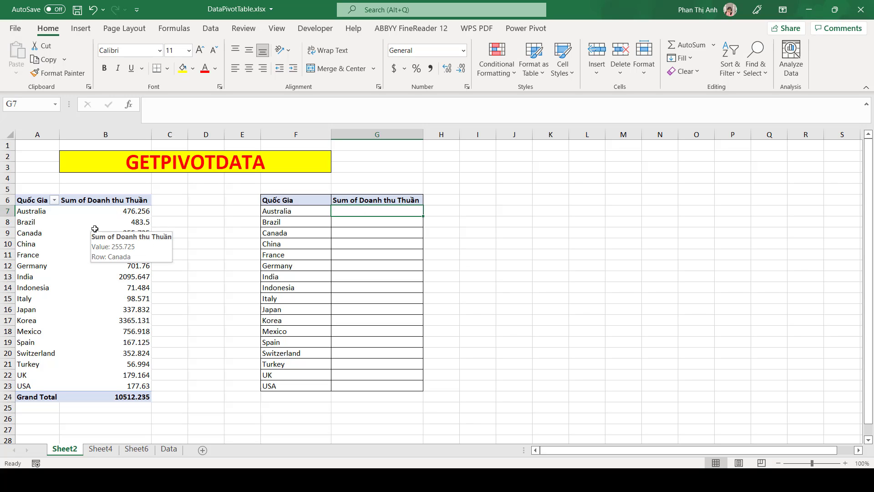
- Link G7 to Australia's pivot value with =B7 and fill it down to G23
{"action": "type", "text": "="}
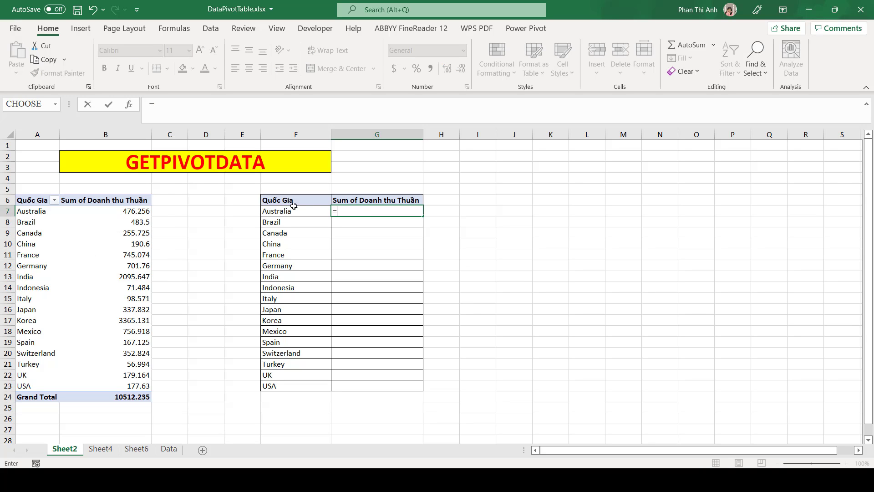
{"action": "left_click", "coordinate": [131, 212]}
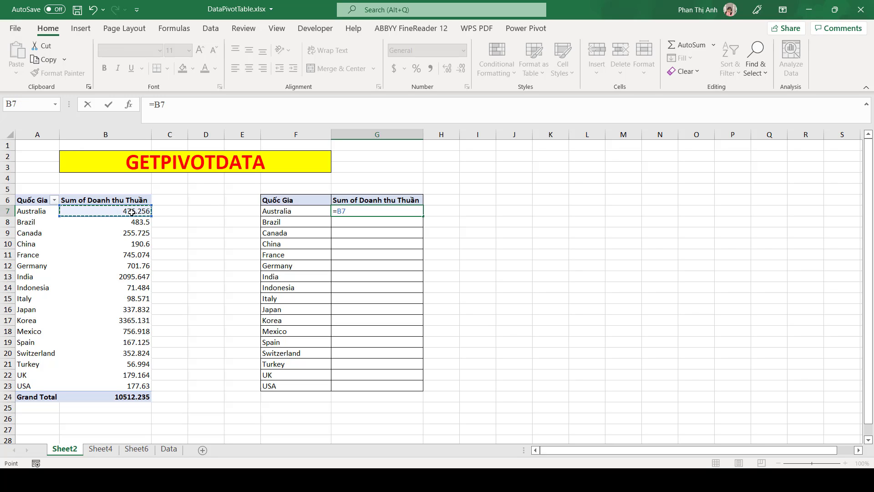
{"action": "key", "text": "Return"}
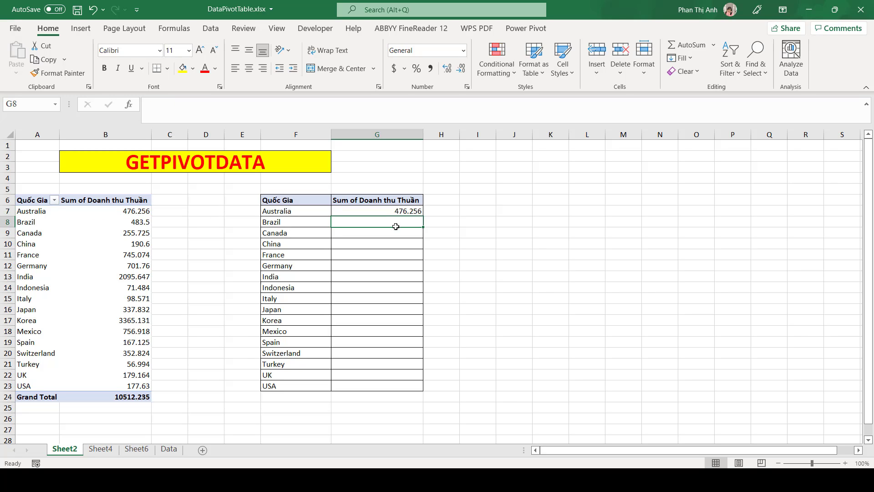
{"action": "left_click", "coordinate": [416, 210]}
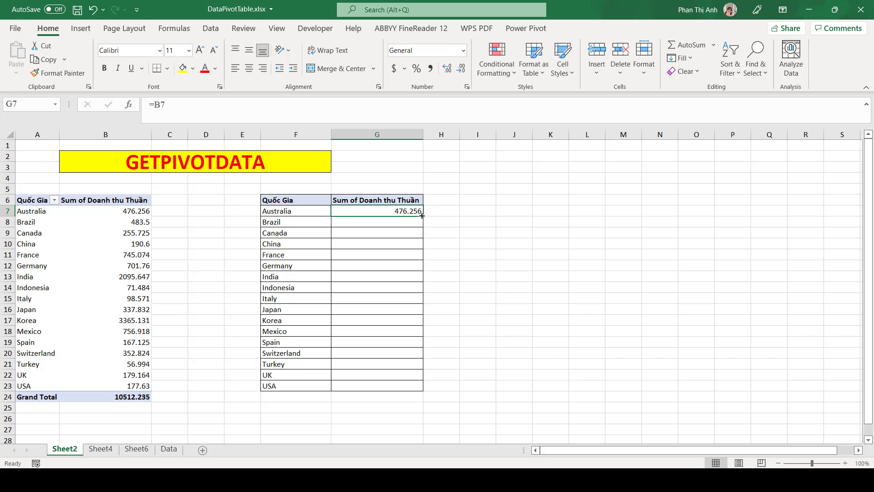
{"action": "mouse_move", "coordinate": [422, 215]}
{"action": "left_mouse_down"}
{"action": "mouse_move", "coordinate": [420, 412]}
{"action": "mouse_move", "coordinate": [424, 393]}
{"action": "left_mouse_up"}
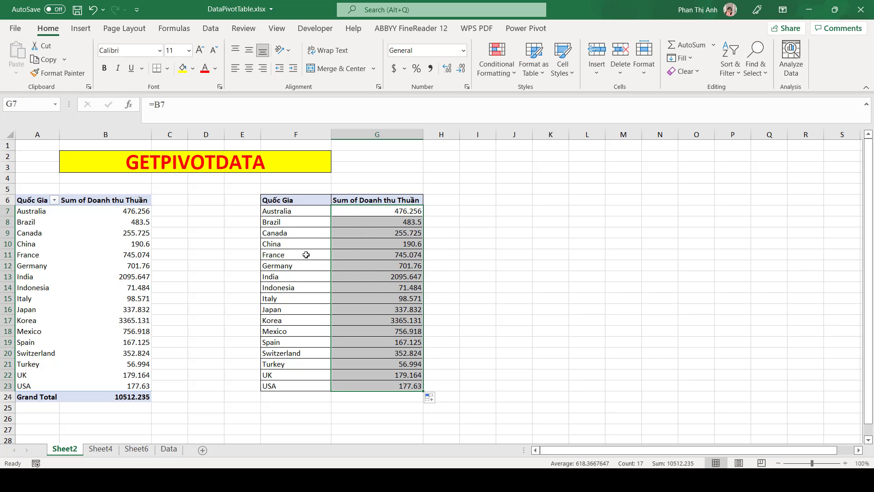
- Check the copied formulas for Brazil, Canada, China and France, then select Canada's pivot cell
{"action": "left_click", "coordinate": [319, 239]}
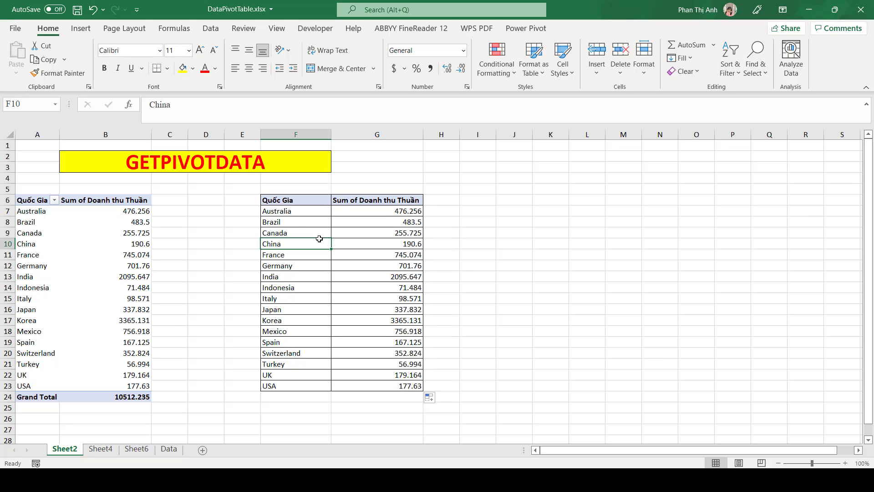
{"action": "left_click", "coordinate": [376, 244]}
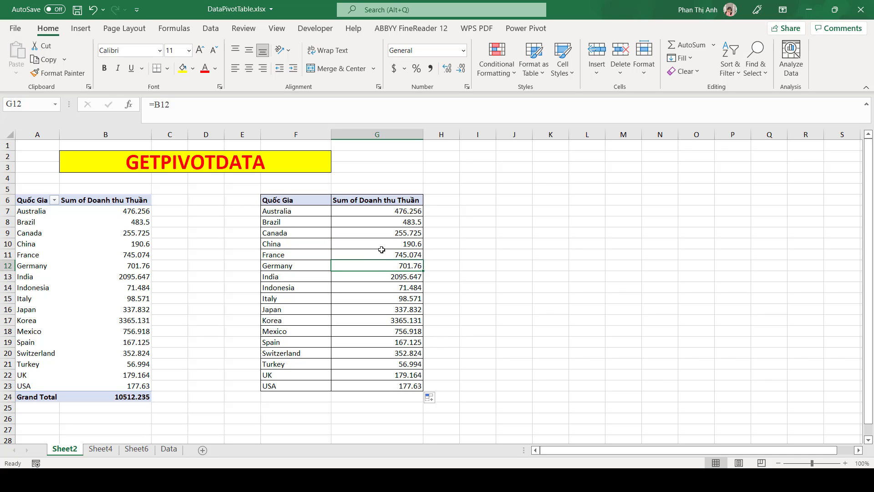
{"action": "left_click", "coordinate": [382, 250]}
{"action": "left_click", "coordinate": [382, 243]}
{"action": "left_click", "coordinate": [383, 229]}
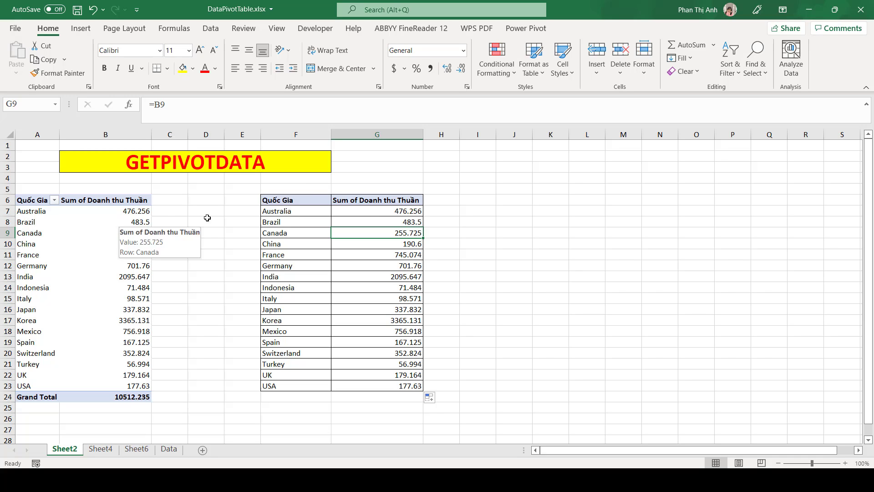
{"action": "left_click", "coordinate": [370, 221]}
{"action": "left_click", "coordinate": [381, 250]}
{"action": "left_click", "coordinate": [368, 244]}
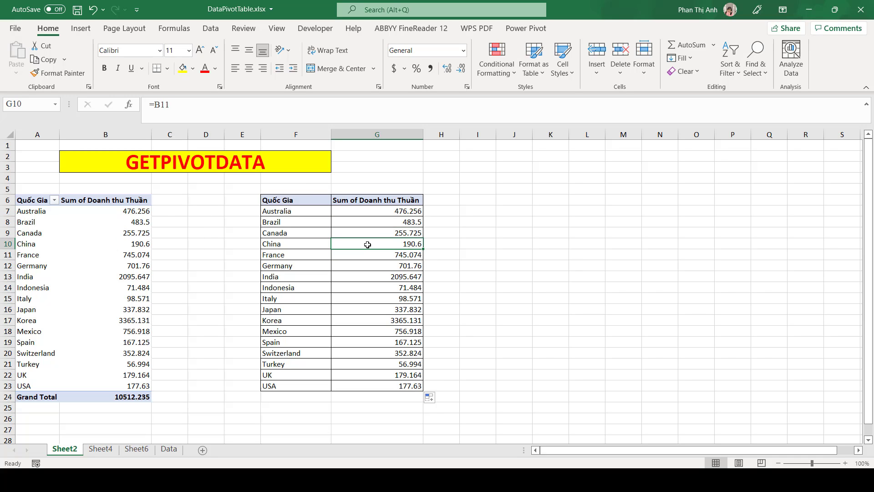
{"action": "left_click", "coordinate": [378, 232]}
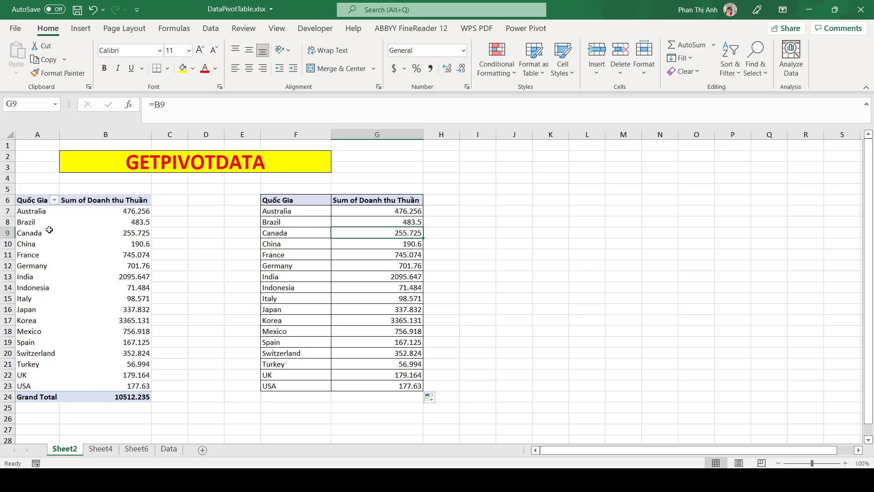
{"action": "left_click", "coordinate": [68, 232]}
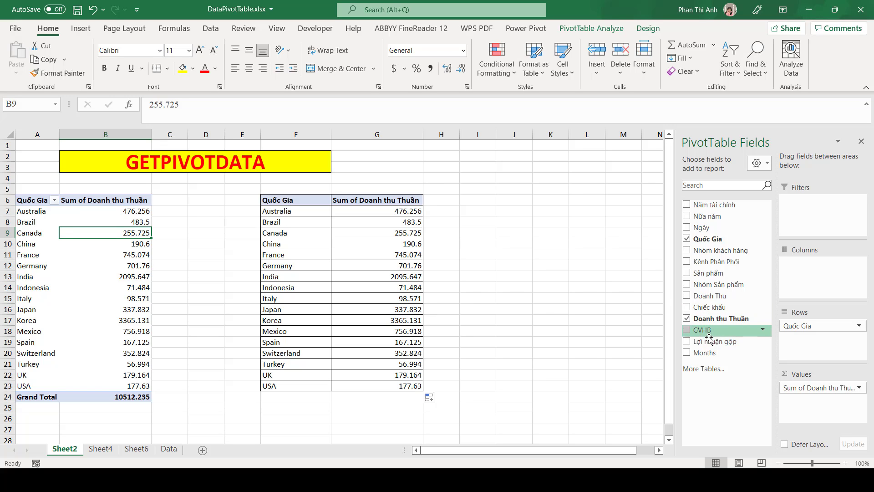
- Add Lợi nhuận gộp to the pivot Rows under Quốc Gia and select the misaligned lookup rows
{"action": "mouse_move", "coordinate": [711, 341]}
{"action": "left_mouse_down"}
{"action": "mouse_move", "coordinate": [716, 349]}
{"action": "mouse_move", "coordinate": [804, 374]}
{"action": "mouse_move", "coordinate": [808, 346]}
{"action": "left_mouse_up"}
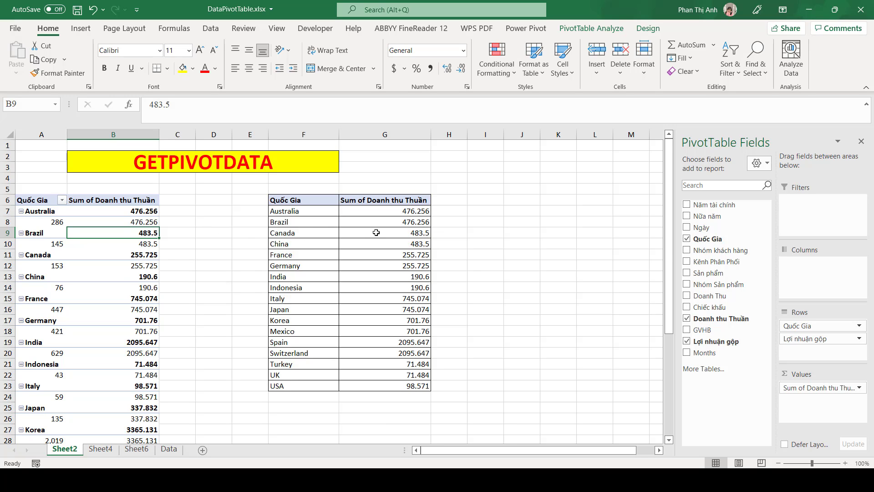
{"action": "left_click_drag", "start_coordinate": [302, 233], "coordinate": [379, 278]}
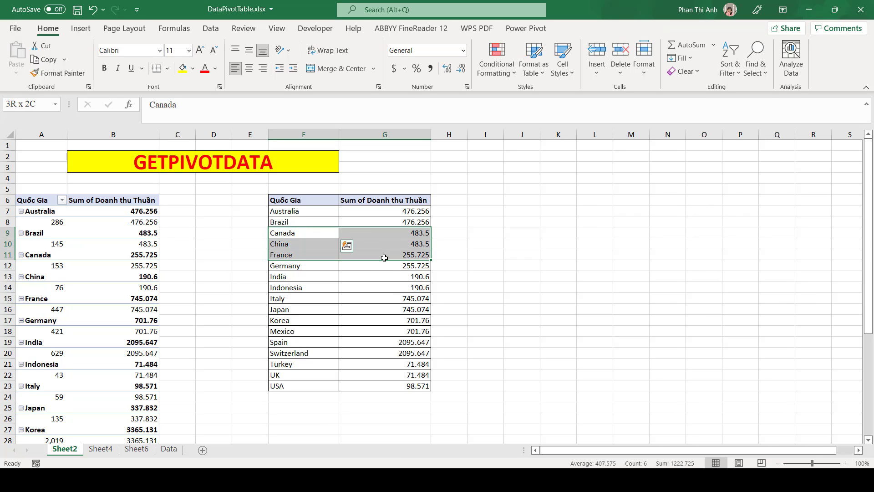
- Inspect the plain =B reference formulas in G7–G11, then select pivot cell B12
{"action": "left_click", "coordinate": [387, 212]}
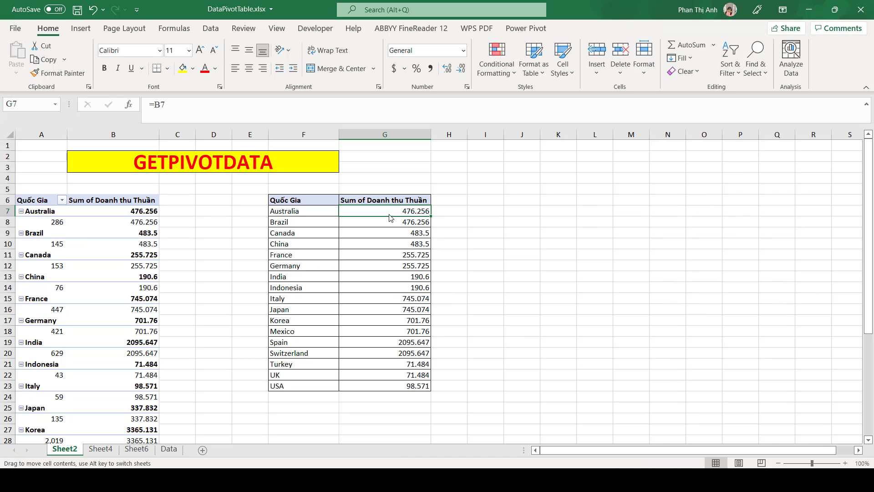
{"action": "left_click", "coordinate": [390, 223]}
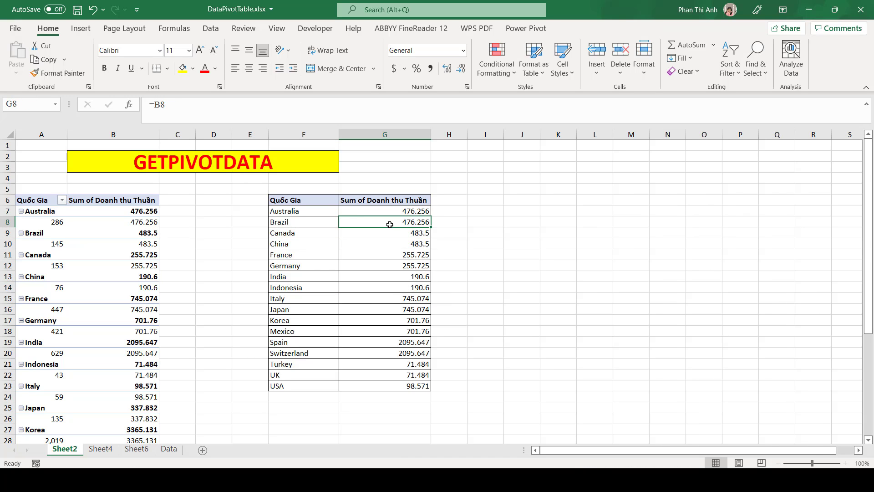
{"action": "left_click", "coordinate": [387, 263]}
{"action": "left_click", "coordinate": [389, 252]}
{"action": "left_click", "coordinate": [390, 243]}
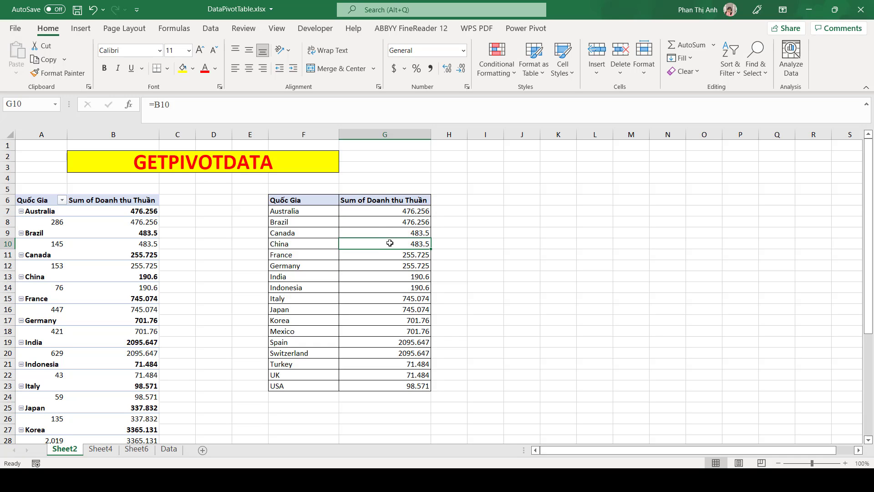
{"action": "left_click", "coordinate": [392, 231]}
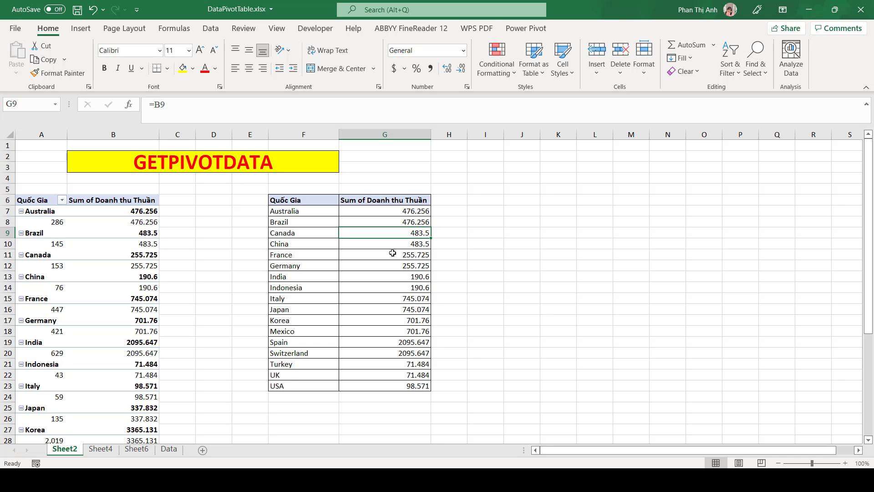
{"action": "left_click", "coordinate": [394, 253]}
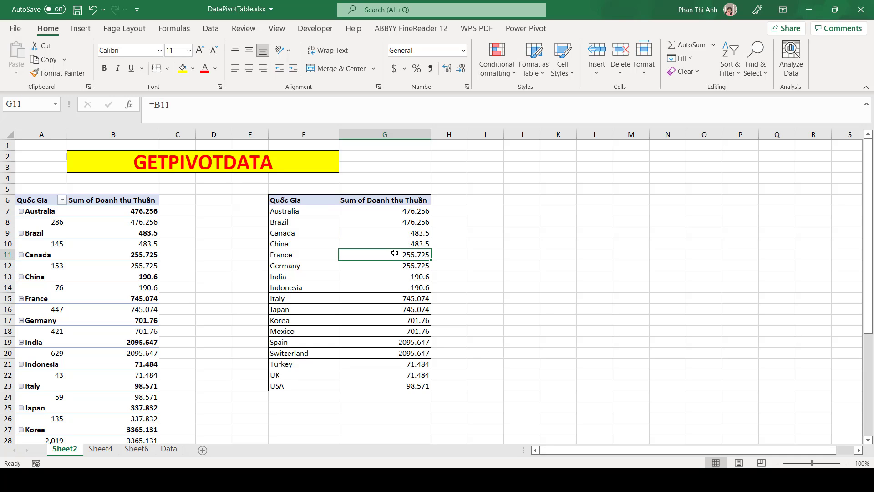
{"action": "left_click", "coordinate": [373, 225]}
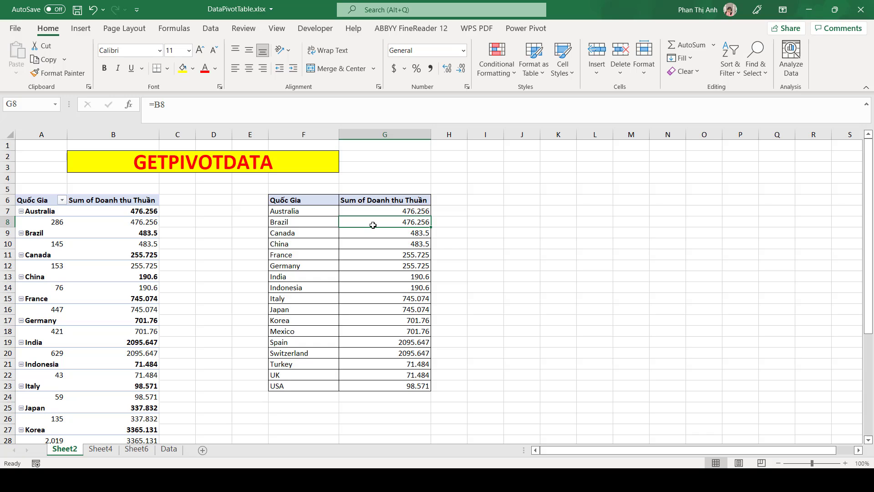
{"action": "left_click", "coordinate": [377, 230]}
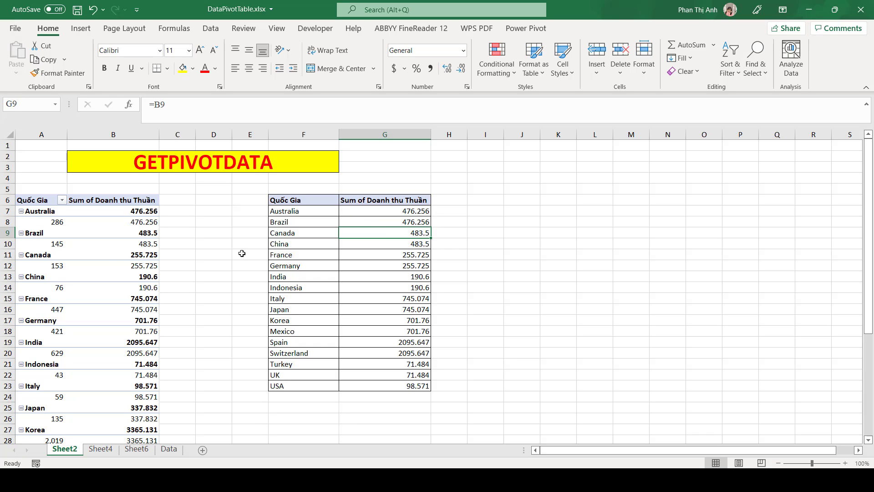
{"action": "left_click", "coordinate": [119, 261]}
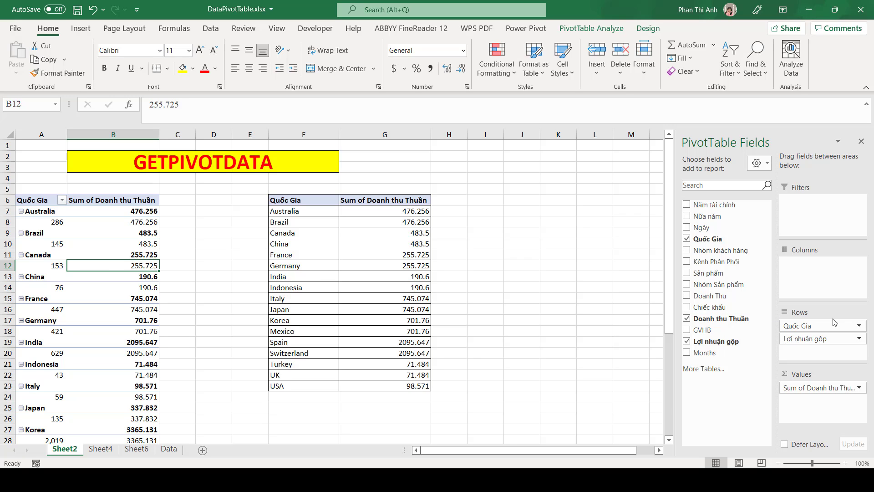
- Remove Lợi nhuận gộp from the pivot rows and clear G7:G25, leaving G7 selected
{"action": "left_click", "coordinate": [825, 342]}
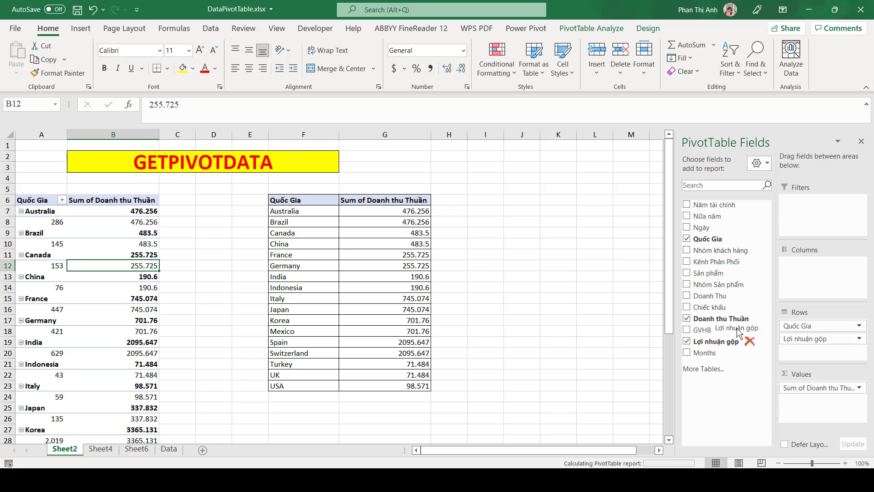
{"action": "left_click_drag", "start_coordinate": [814, 351], "coordinate": [733, 329]}
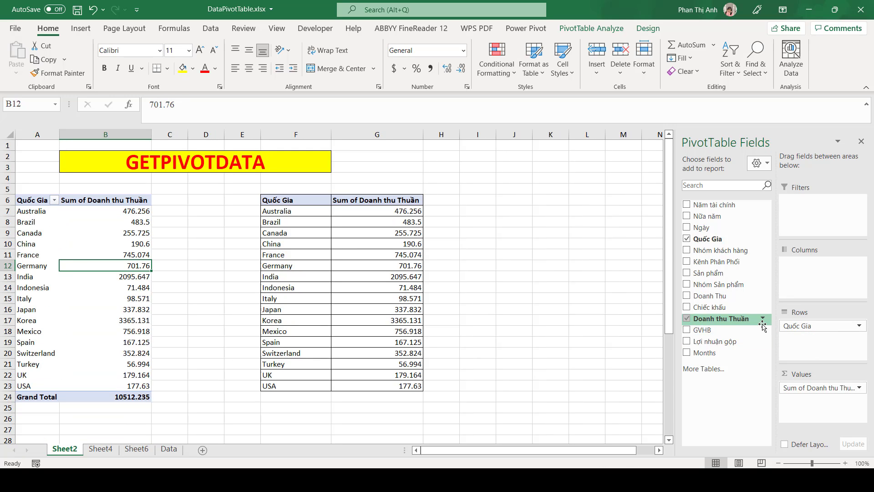
{"action": "left_click_drag", "start_coordinate": [382, 211], "coordinate": [390, 407]}
{"action": "key", "text": "Delete"}
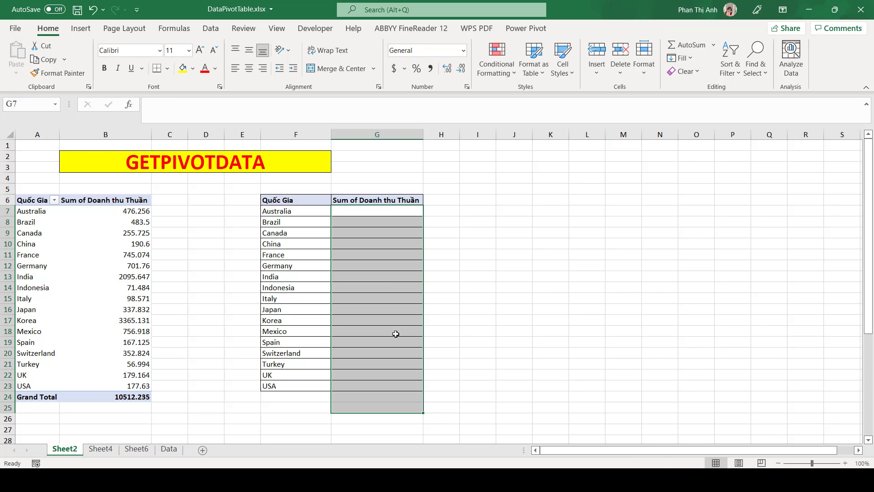
{"action": "left_click", "coordinate": [395, 333]}
{"action": "left_click", "coordinate": [395, 212]}
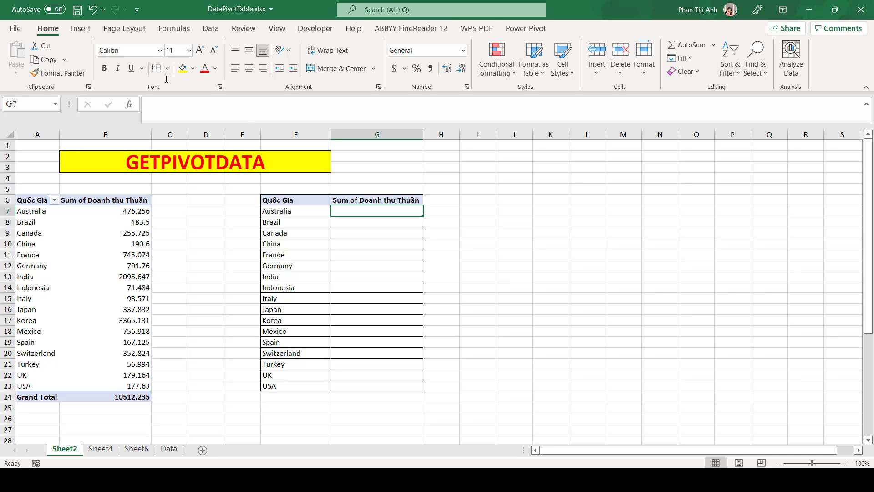
- Enable 'Use GetPivotData functions for PivotTable references' under File > Options > Formulas
{"action": "left_click", "coordinate": [20, 29]}
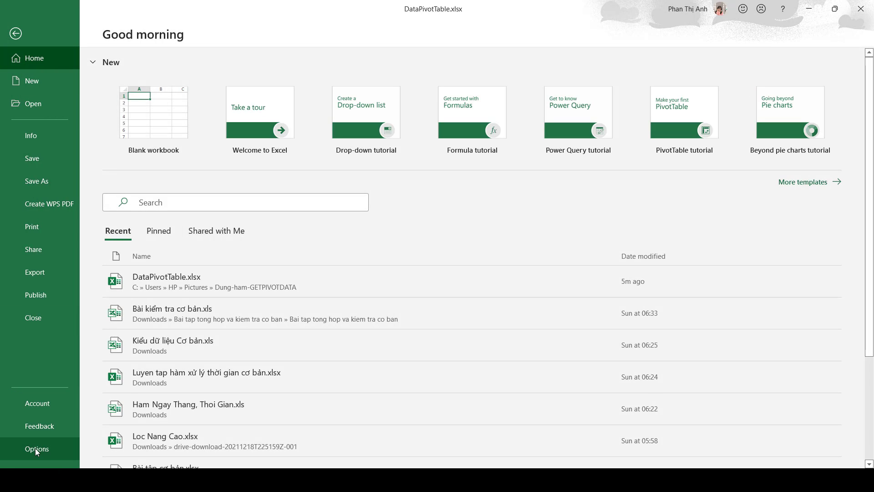
{"action": "left_click", "coordinate": [35, 448]}
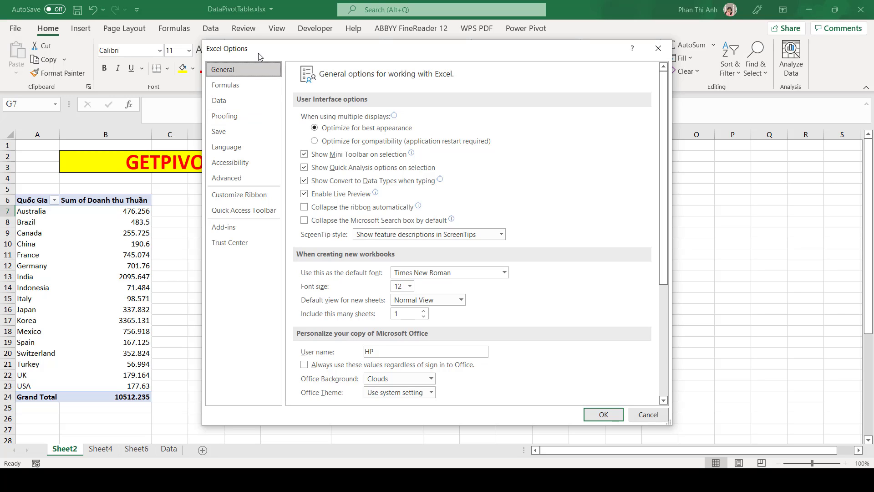
{"action": "left_click", "coordinate": [253, 85]}
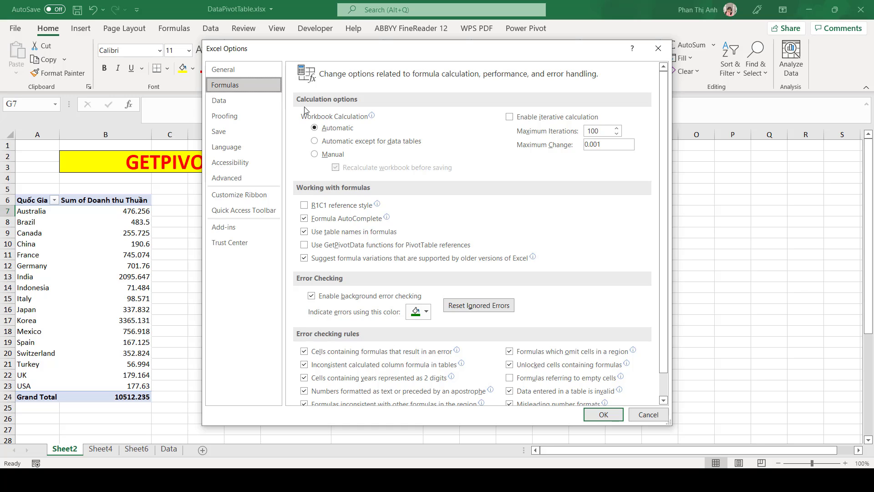
{"action": "left_click", "coordinate": [305, 246]}
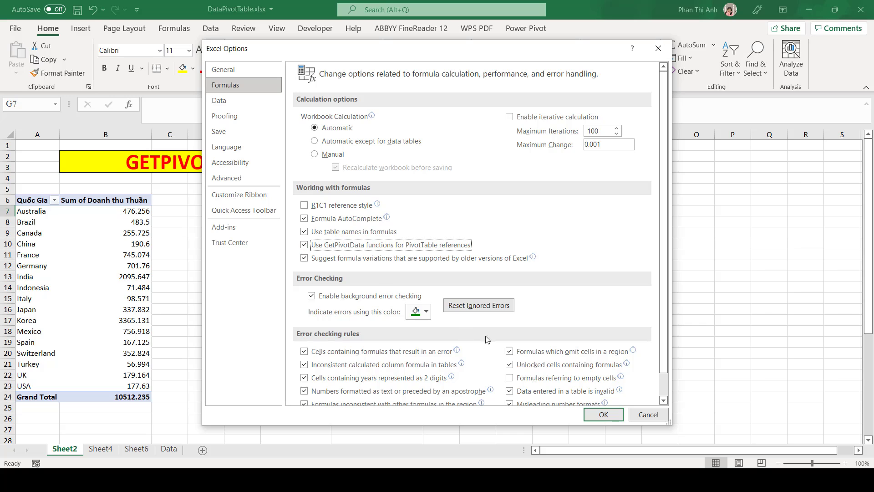
{"action": "left_click", "coordinate": [620, 415]}
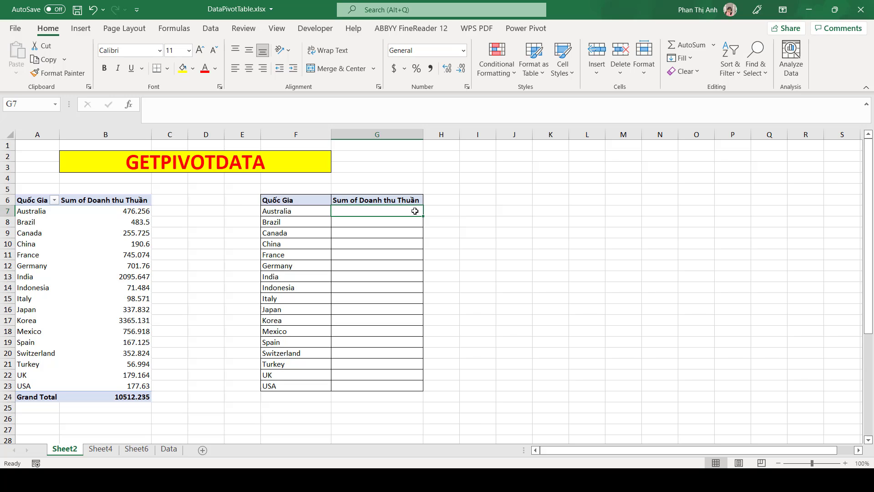
- Start G7's formula by referencing pivot cell B7, generating Australia's GETPIVOTDATA call
{"action": "type", "text": "="}
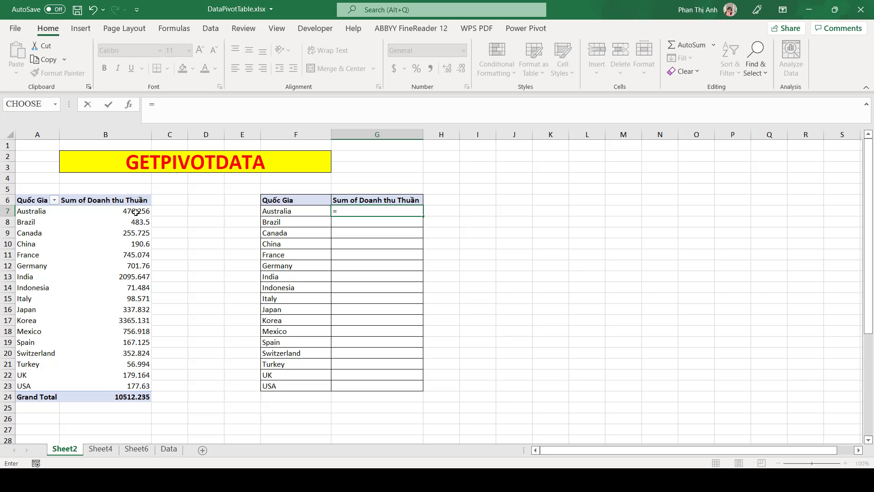
{"action": "left_click", "coordinate": [136, 212]}
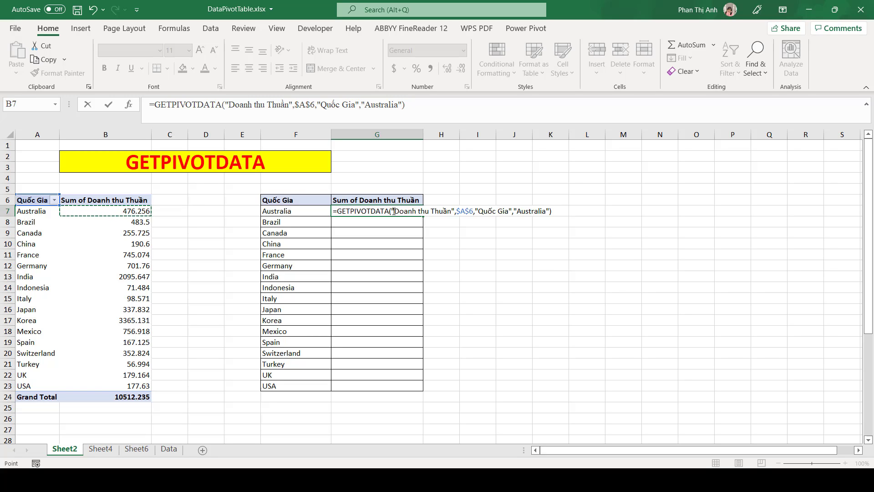
- Highlight the data field, pivot, Quốc Gia and Australia arguments, then commit G7 returning 476.256
{"action": "left_click_drag", "start_coordinate": [394, 211], "coordinate": [452, 211]}
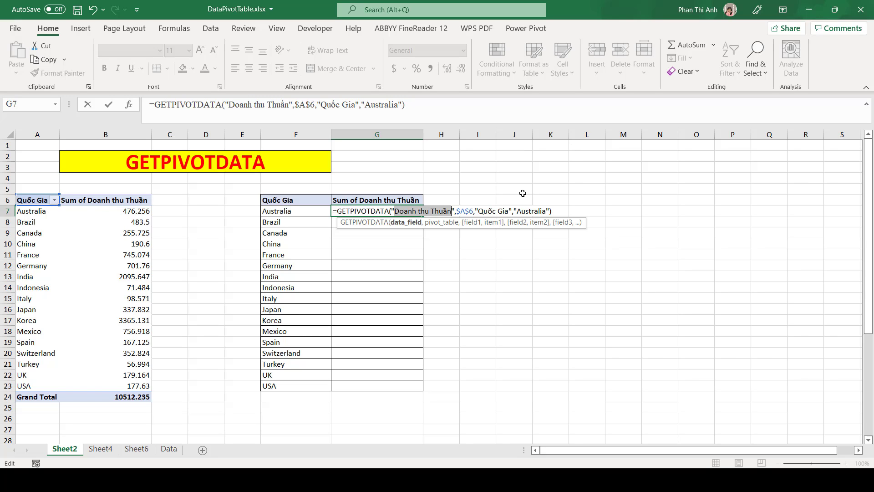
{"action": "left_click_drag", "start_coordinate": [456, 212], "coordinate": [473, 212]}
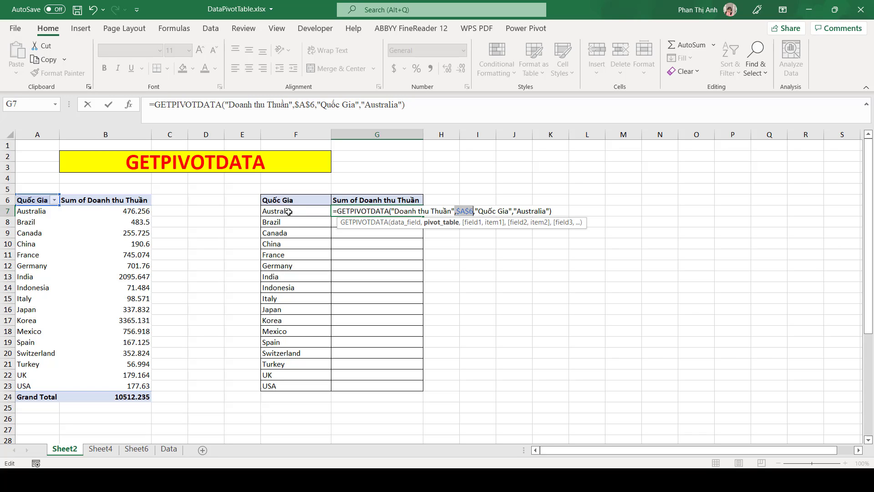
{"action": "left_click_drag", "start_coordinate": [476, 211], "coordinate": [512, 210]}
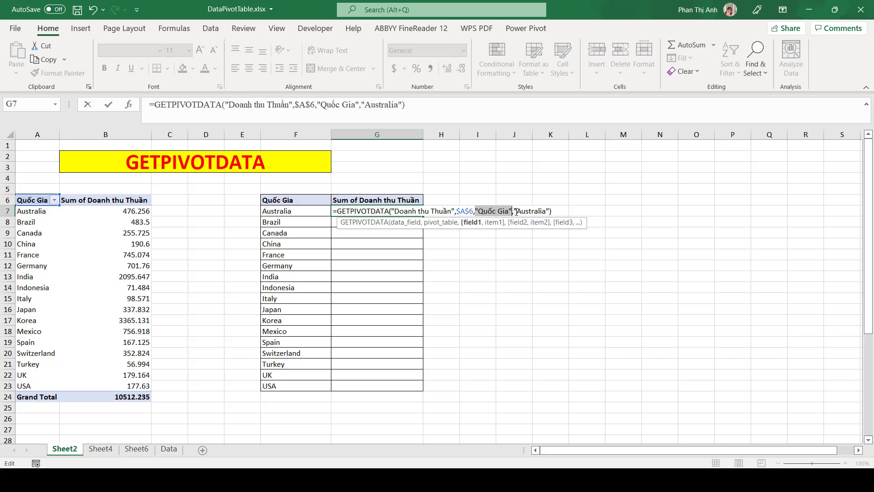
{"action": "left_click_drag", "start_coordinate": [514, 210], "coordinate": [548, 211]}
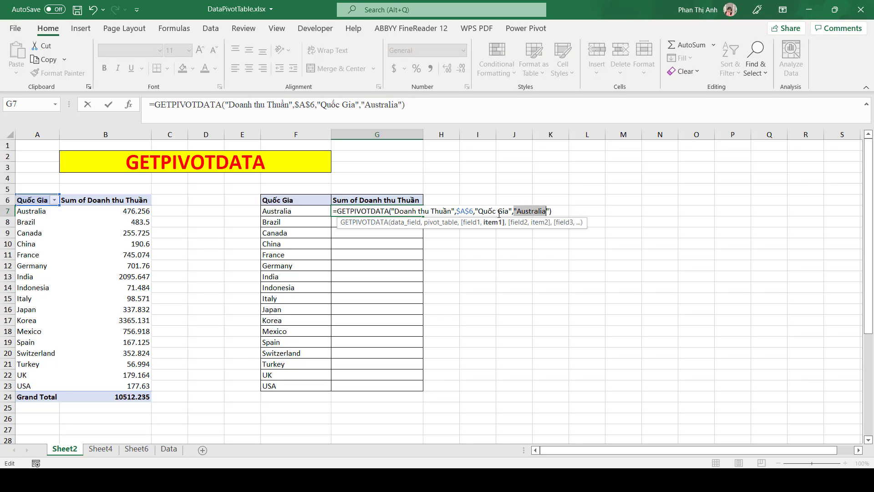
{"action": "key", "text": "ctrl+Return"}
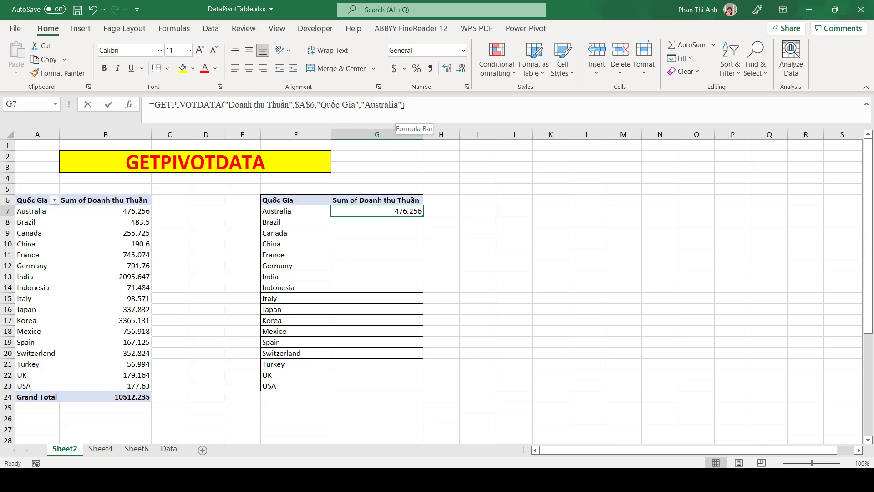
- Replace the hard-coded "Australia" in G7's GETPIVOTDATA formula with the column-locked reference $F7
{"action": "left_click", "coordinate": [400, 105]}
{"action": "left_click_drag", "start_coordinate": [400, 105], "coordinate": [363, 106]}
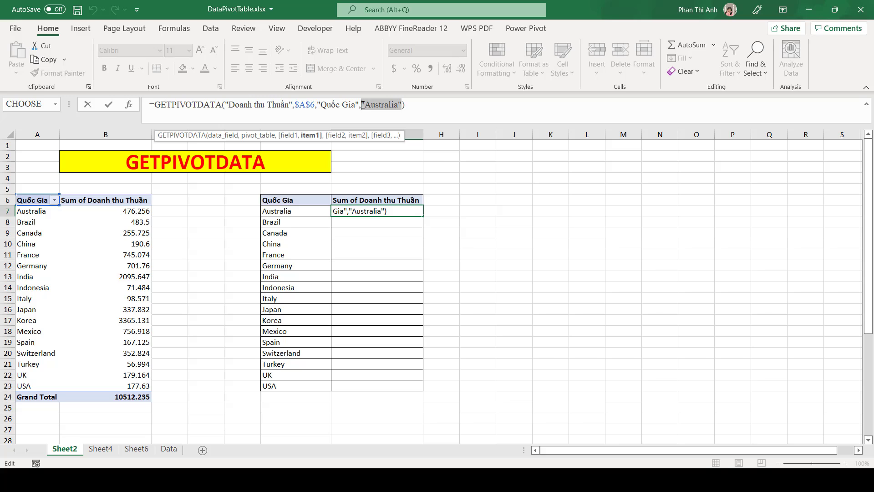
{"action": "key", "text": "BackSpace"}
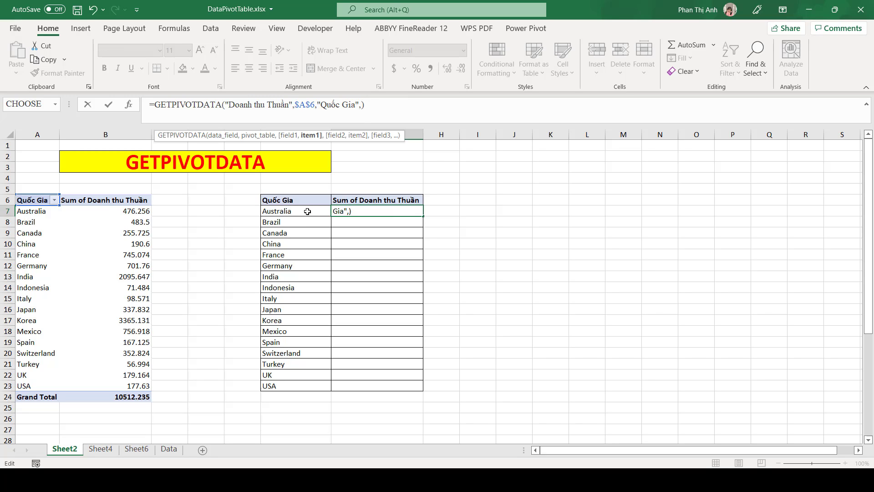
{"action": "left_click", "coordinate": [308, 211]}
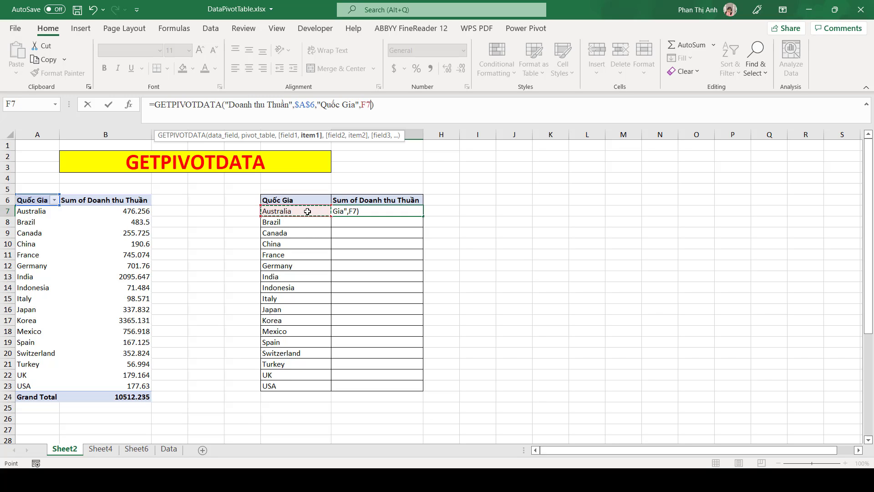
{"action": "key", "text": "F4"}
{"action": "key", "text": "F4"}
{"action": "key", "text": "F4"}
{"action": "key", "text": "Return"}
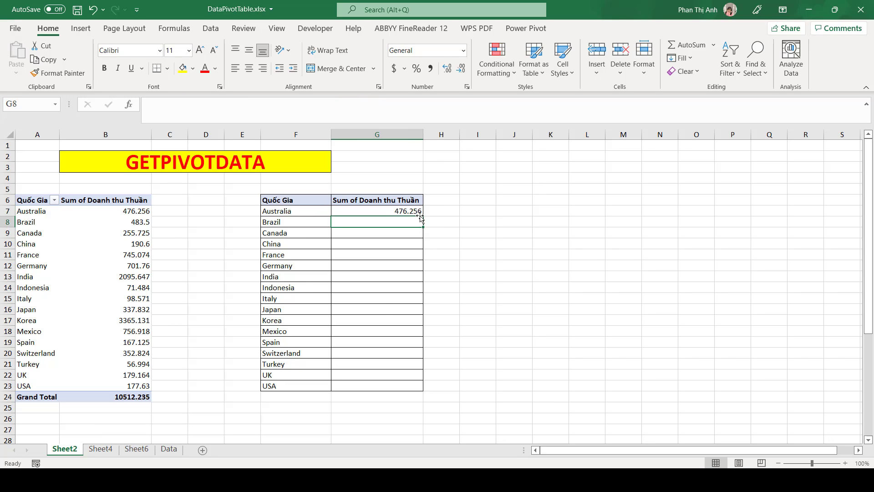
- Fill G7's GETPIVOTDATA formula down to G23 for all 17 countries, e.g. Japan 337.832
{"action": "left_click", "coordinate": [413, 210]}
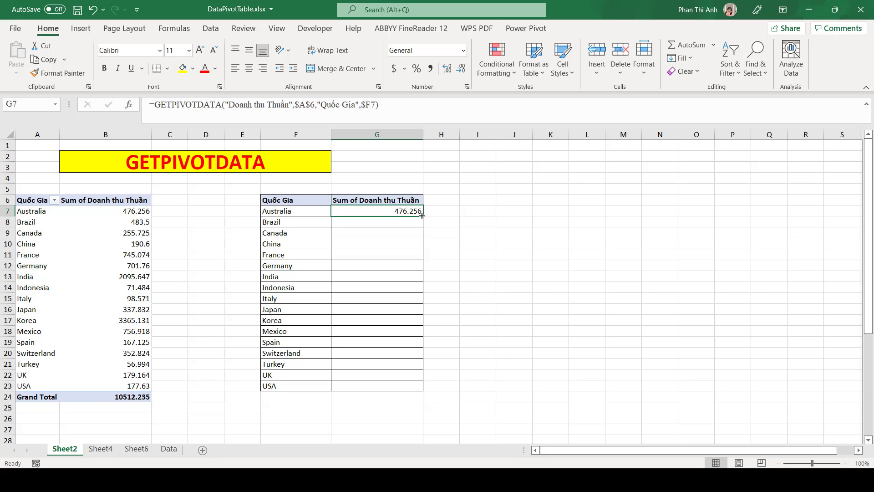
{"action": "left_click_drag", "start_coordinate": [423, 216], "coordinate": [425, 390]}
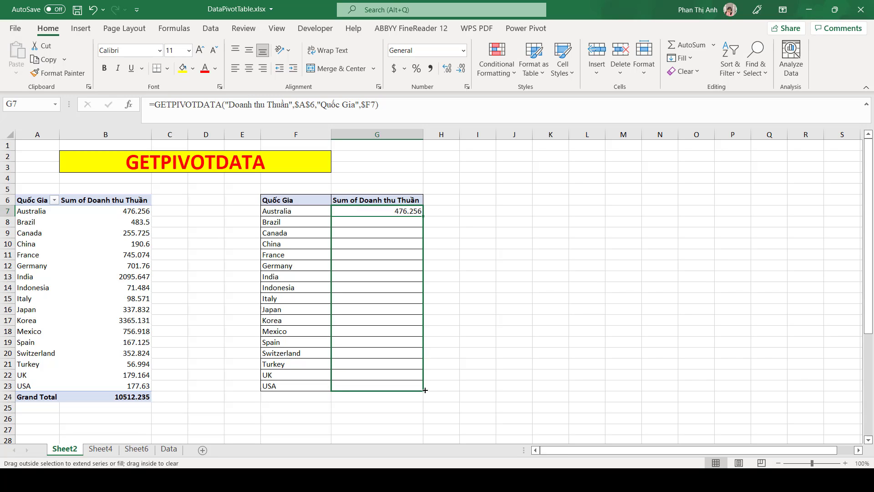
{"action": "left_click_drag", "start_coordinate": [426, 390], "coordinate": [425, 390]}
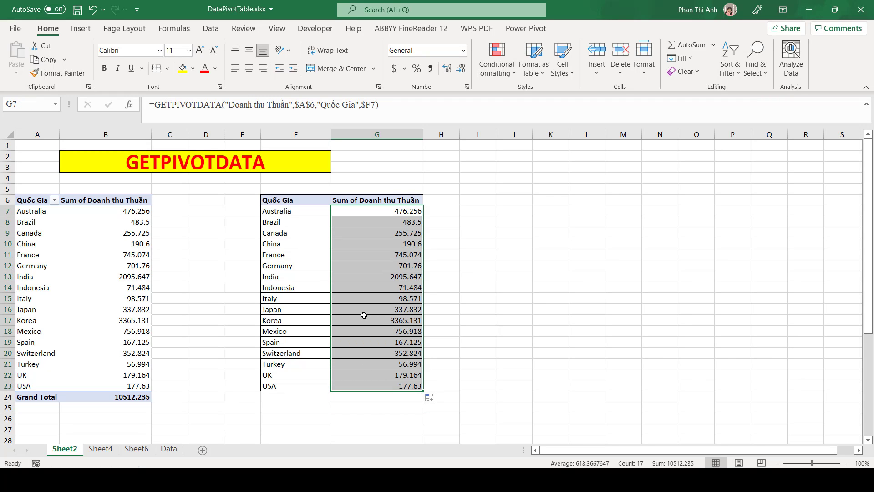
{"action": "left_click", "coordinate": [364, 314]}
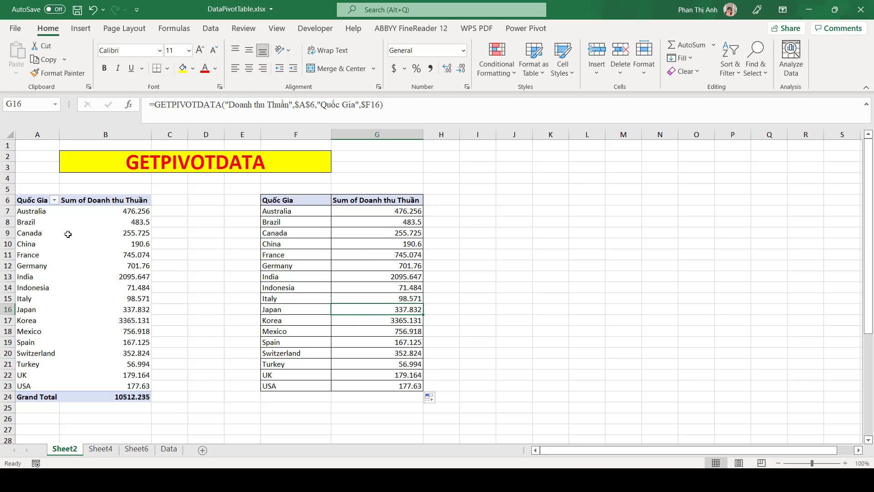
{"action": "mouse_move", "coordinate": [103, 245]}
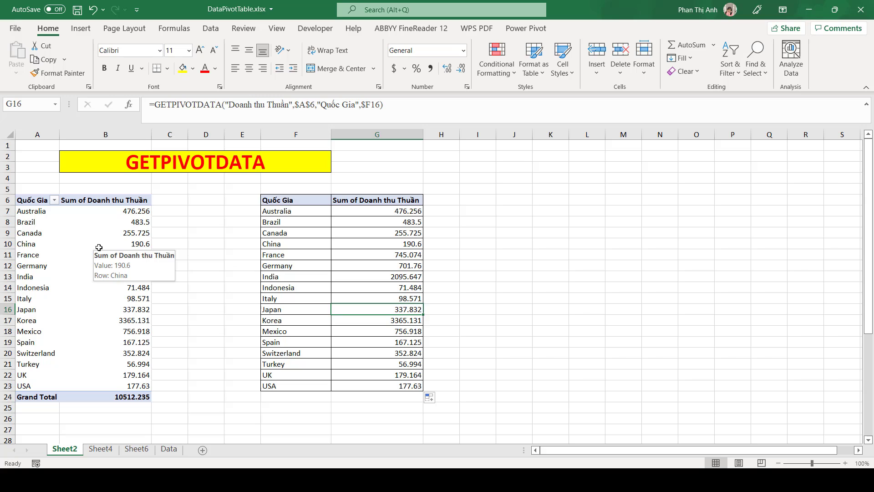
- Add Lợi nhuận gộp to the pivot rows and confirm lookups still return totals like Brazil 483.5
{"action": "left_click", "coordinate": [99, 248]}
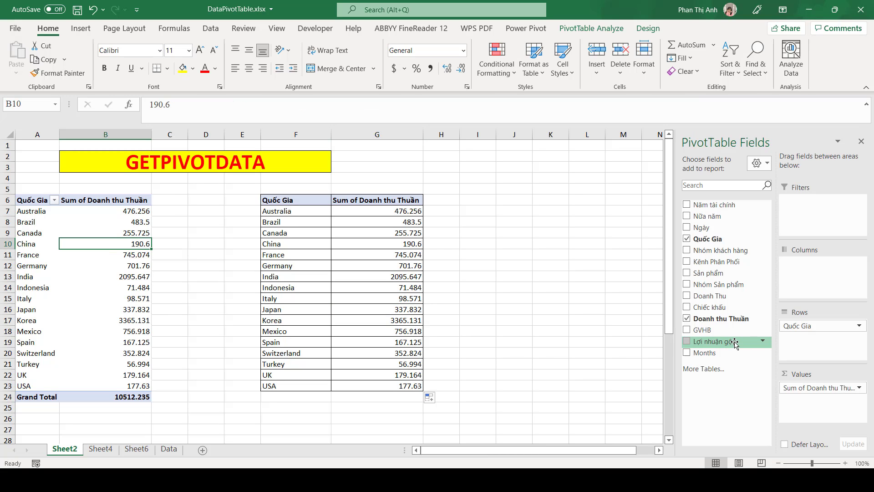
{"action": "left_click_drag", "start_coordinate": [735, 342], "coordinate": [818, 351]}
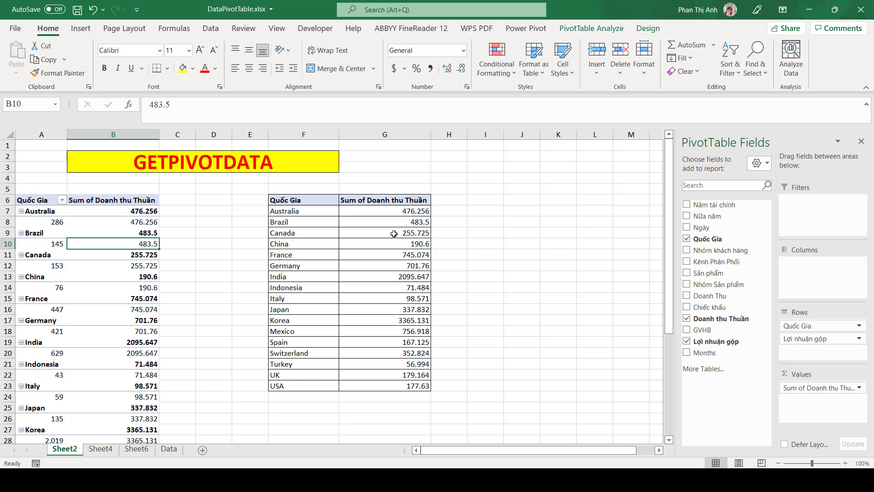
{"action": "left_click", "coordinate": [394, 233]}
{"action": "left_click", "coordinate": [391, 217]}
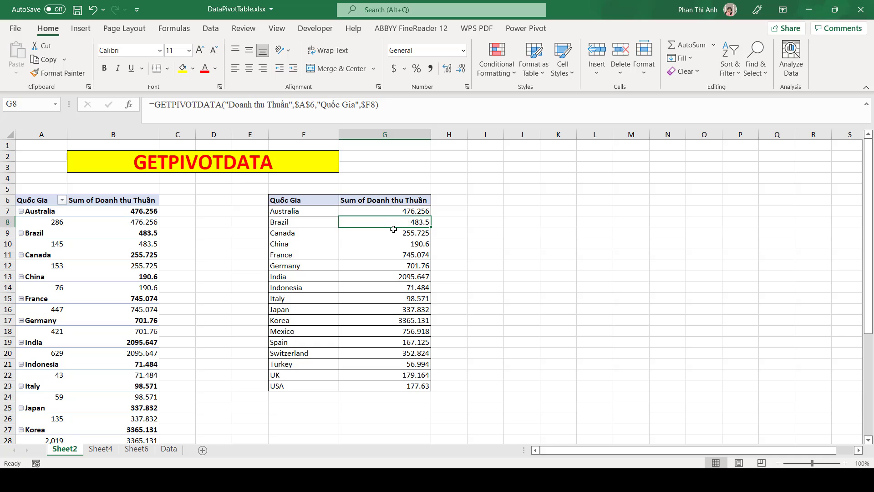
{"action": "left_click", "coordinate": [393, 231]}
{"action": "left_click", "coordinate": [397, 252]}
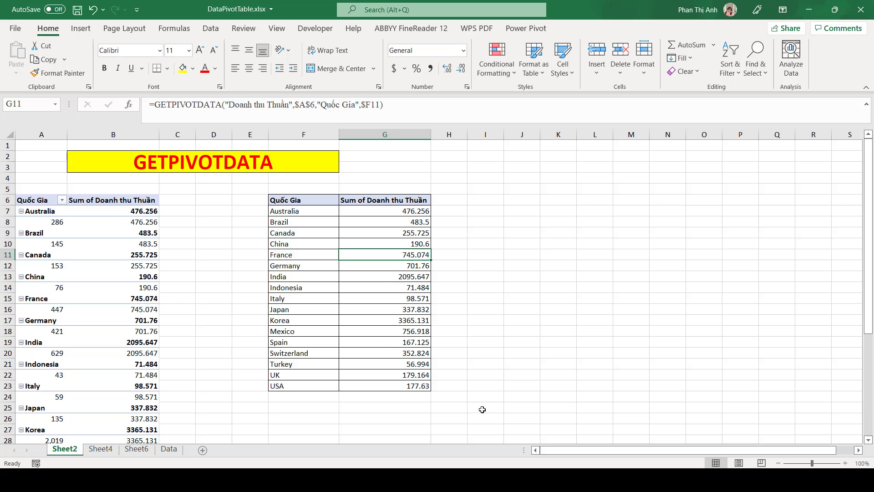
- Go to Sheet4 and select the Australia–Accessories and Australia–Bakeware cells of the empty lookup grid
{"action": "left_click", "coordinate": [107, 450]}
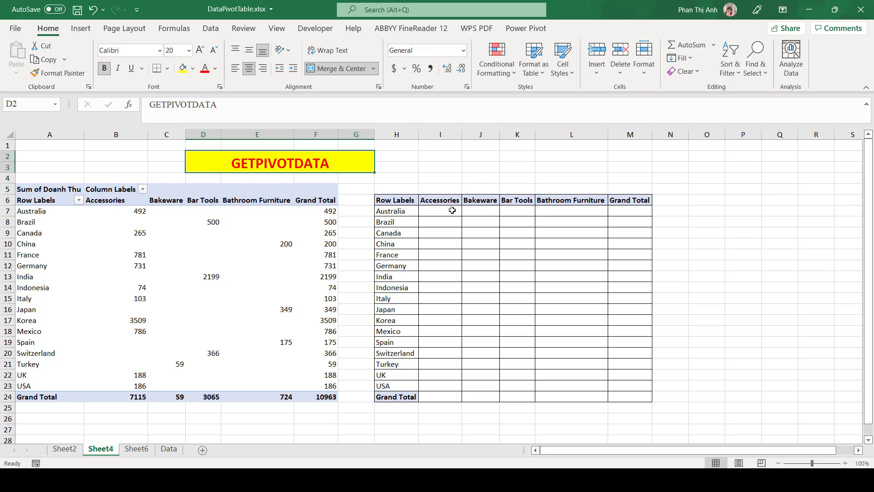
{"action": "left_click", "coordinate": [450, 209]}
{"action": "left_click", "coordinate": [478, 212]}
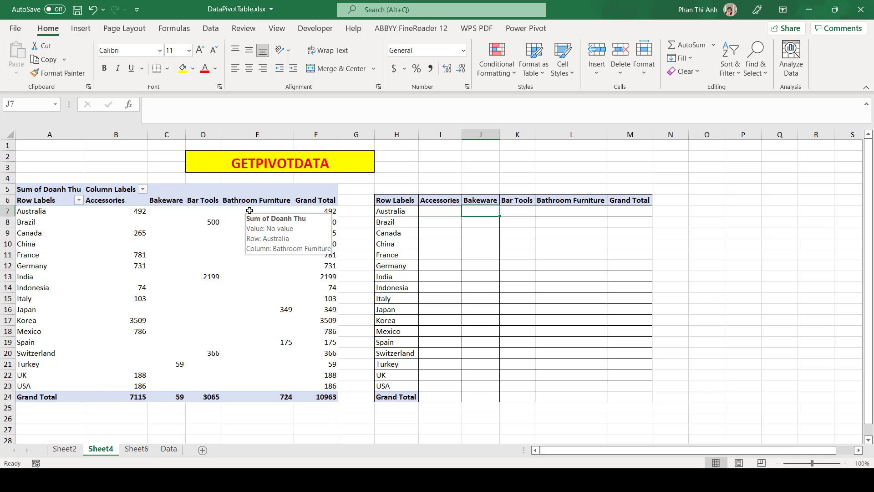
- Start a GETPIVOTDATA formula in I7 referencing the pivot's Australia Accessories value in B7
{"action": "left_click", "coordinate": [441, 210]}
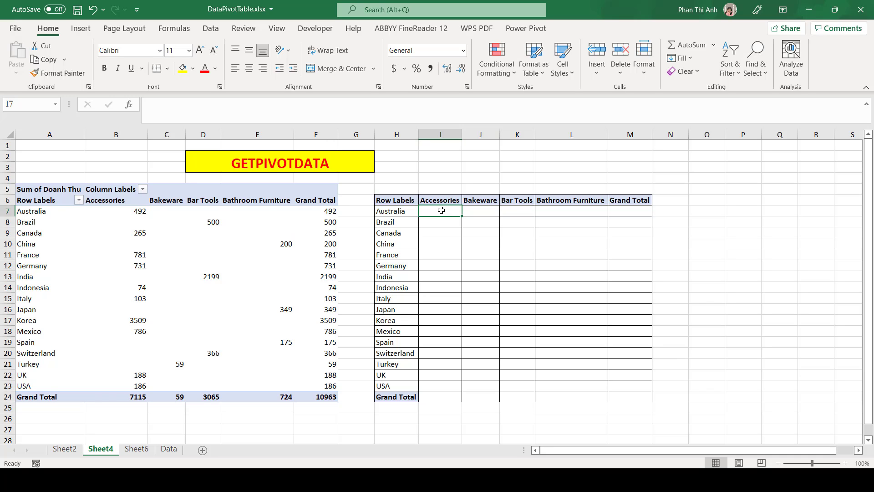
{"action": "type", "text": "="}
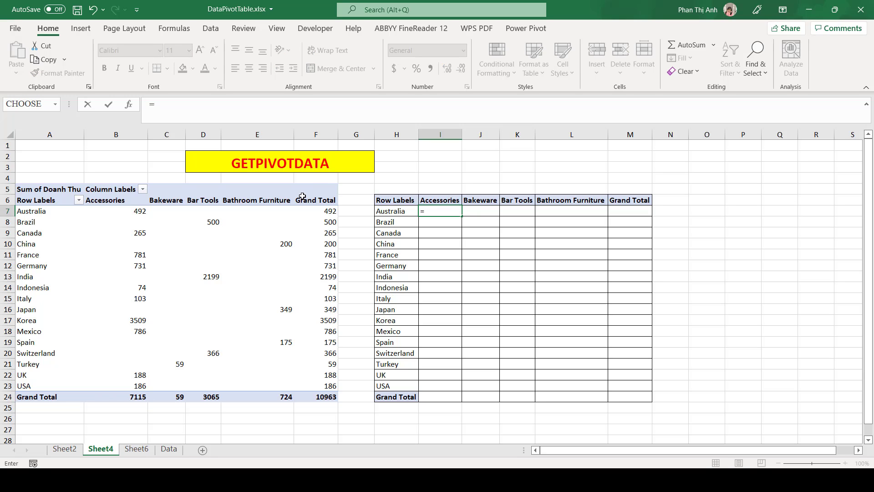
{"action": "left_click", "coordinate": [125, 212]}
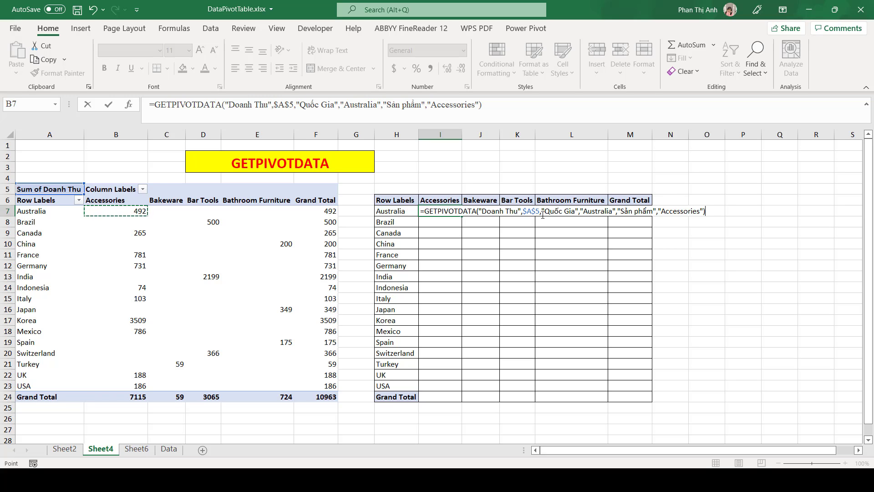
- In I7's formula, replace the fixed "Australia" argument with the column-locked reference $H7
{"action": "left_click_drag", "start_coordinate": [542, 212], "coordinate": [572, 211]}
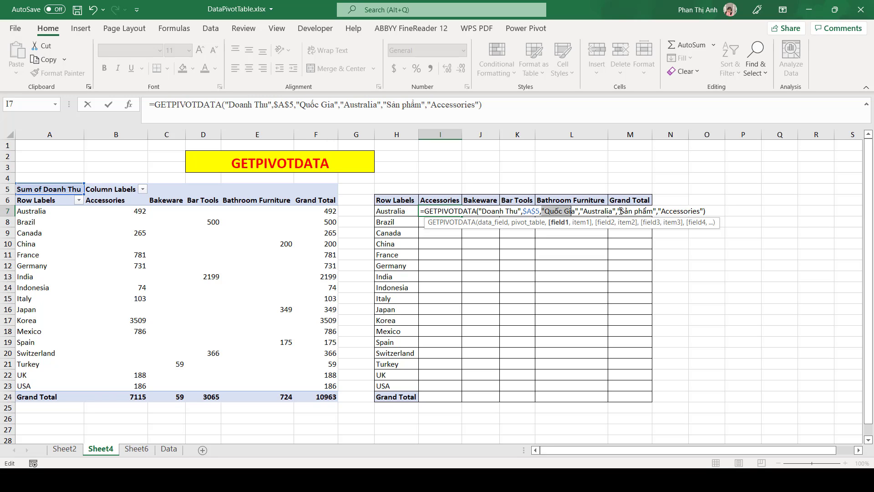
{"action": "left_click_drag", "start_coordinate": [620, 212], "coordinate": [658, 212]}
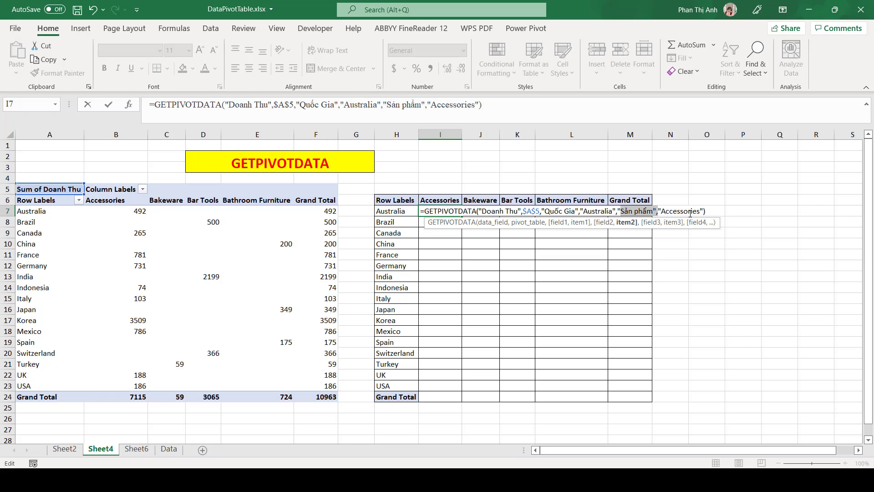
{"action": "left_click", "coordinate": [582, 210]}
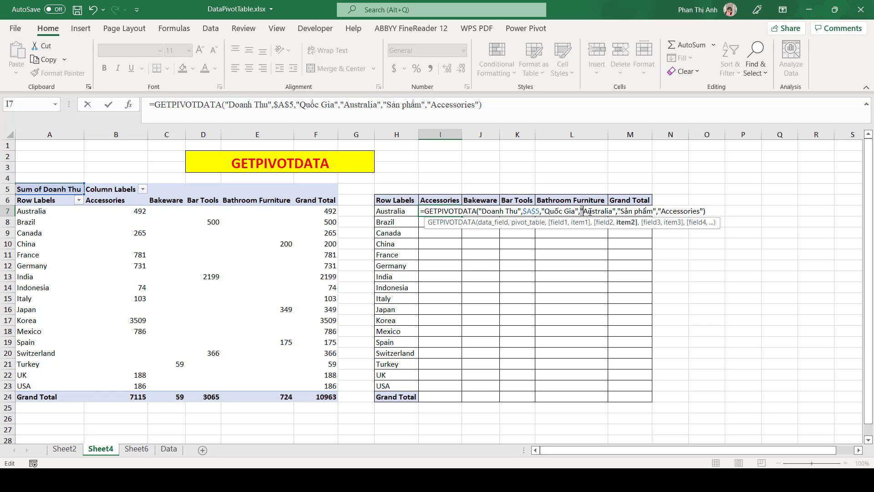
{"action": "left_click_drag", "start_coordinate": [589, 211], "coordinate": [616, 211]}
{"action": "key", "text": "Delete"}
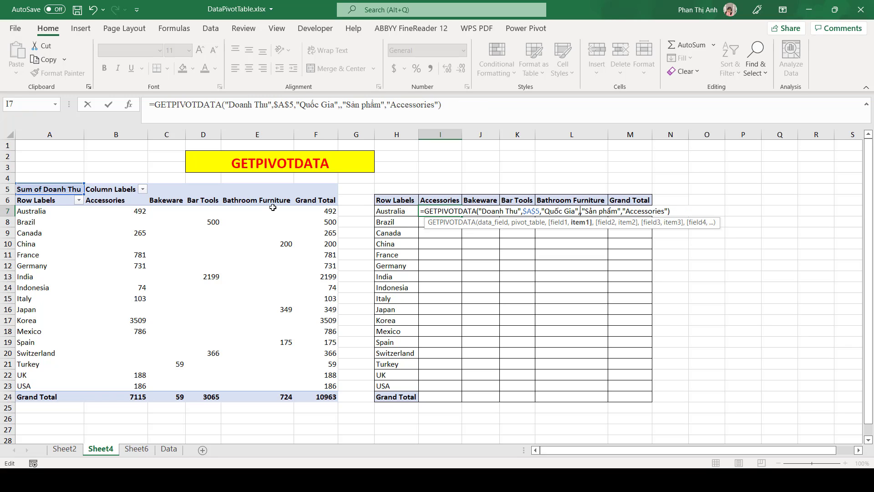
{"action": "left_click", "coordinate": [398, 211]}
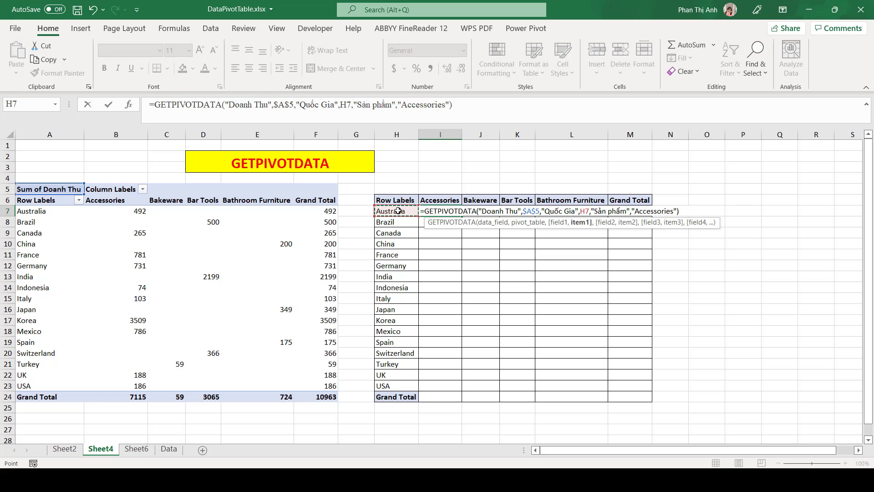
{"action": "key", "text": "F4"}
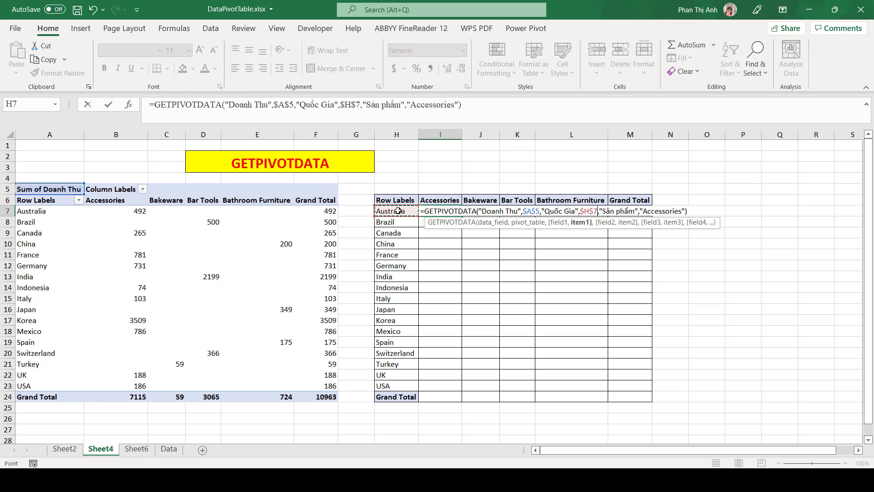
{"action": "key", "text": "F4"}
{"action": "key", "text": "F4"}
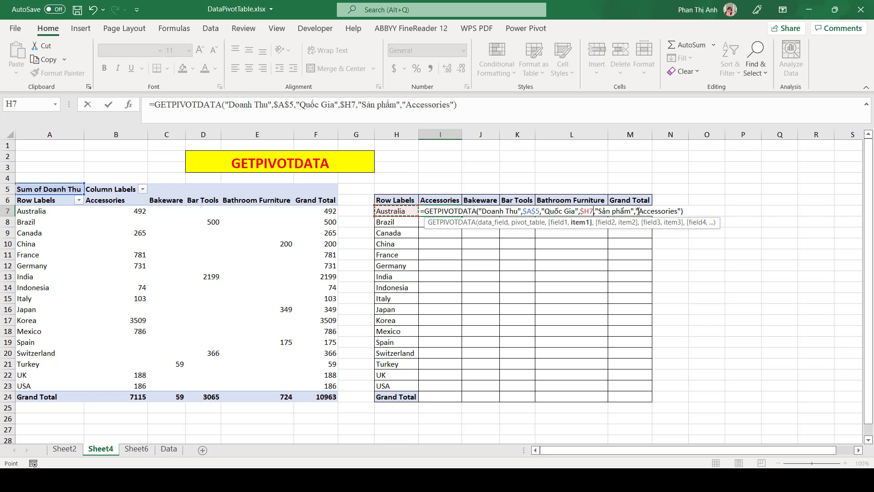
- Replace "Accessories" with the row-locked reference I$6 and commit the formula, returning 492
{"action": "left_click_drag", "start_coordinate": [639, 210], "coordinate": [682, 211]}
{"action": "key", "text": "Delete"}
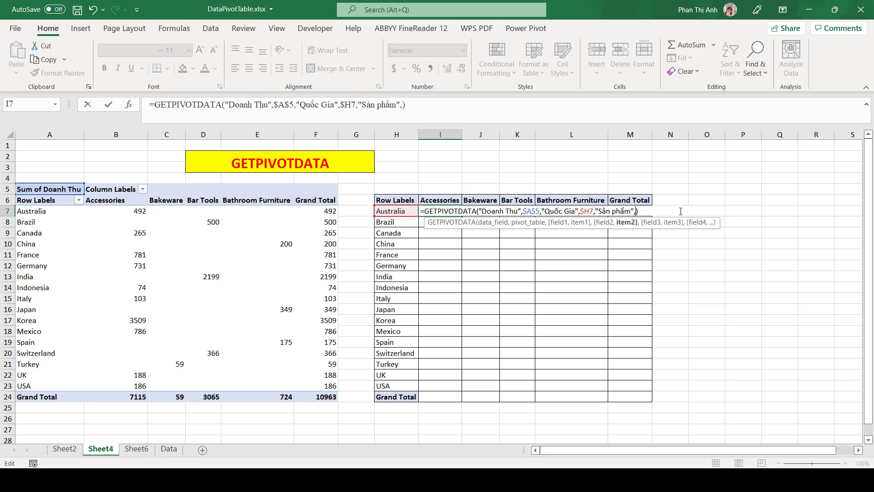
{"action": "left_click", "coordinate": [428, 199]}
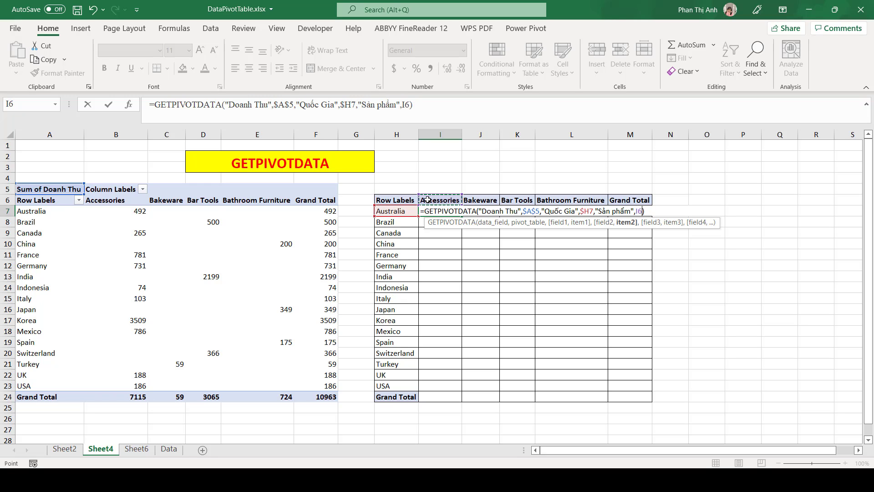
{"action": "key", "text": "F4"}
{"action": "key", "text": "F4"}
{"action": "key", "text": "ctrl+Return"}
{"action": "key", "text": "Return"}
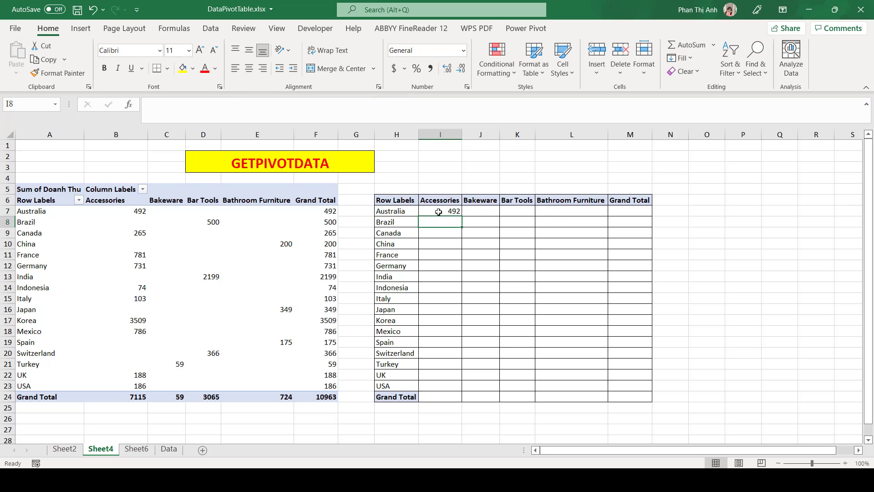
- Copy I7's formula right to M7 and down to row 24, e.g. Korea Accessories 3509
{"action": "left_click", "coordinate": [438, 210]}
{"action": "left_click_drag", "start_coordinate": [462, 215], "coordinate": [642, 215]}
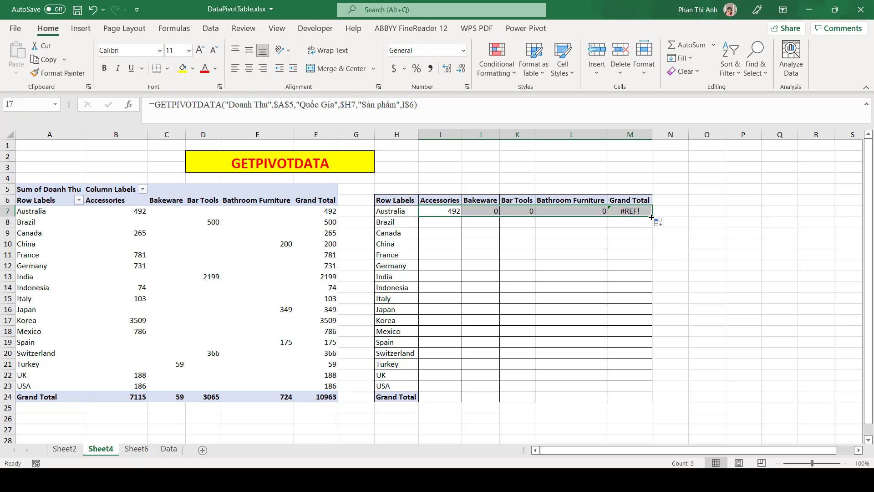
{"action": "left_click_drag", "start_coordinate": [652, 216], "coordinate": [659, 376]}
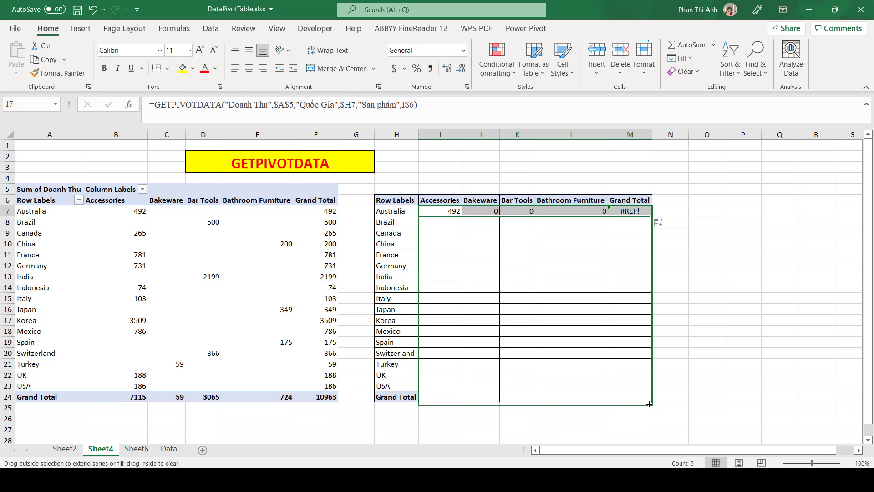
{"action": "left_click_drag", "start_coordinate": [658, 377], "coordinate": [658, 402]}
{"action": "left_click", "coordinate": [526, 232]}
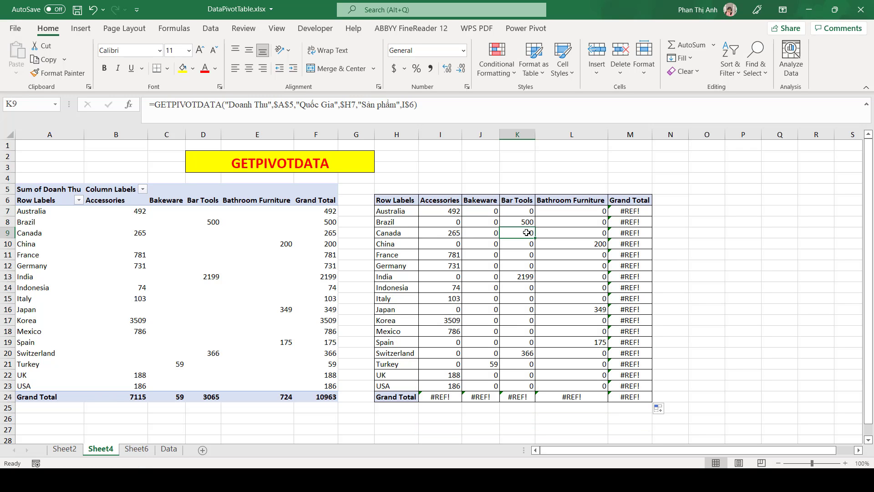
{"action": "left_click", "coordinate": [544, 259]}
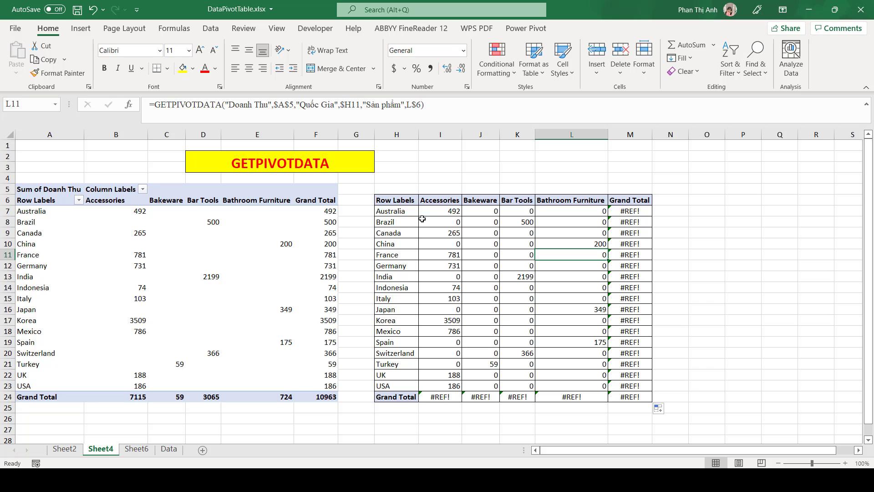
{"action": "left_click", "coordinate": [136, 212]}
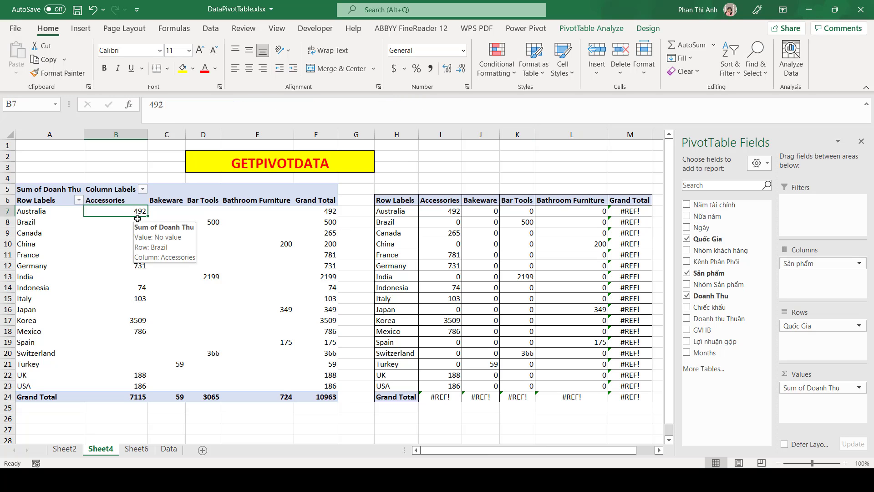
{"action": "left_click", "coordinate": [455, 212]}
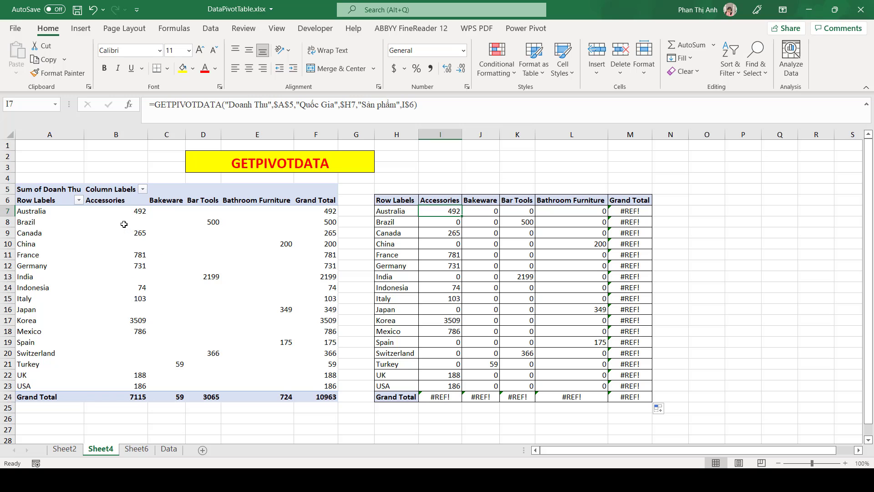
{"action": "mouse_move", "coordinate": [205, 222]}
{"action": "left_click", "coordinate": [219, 227]}
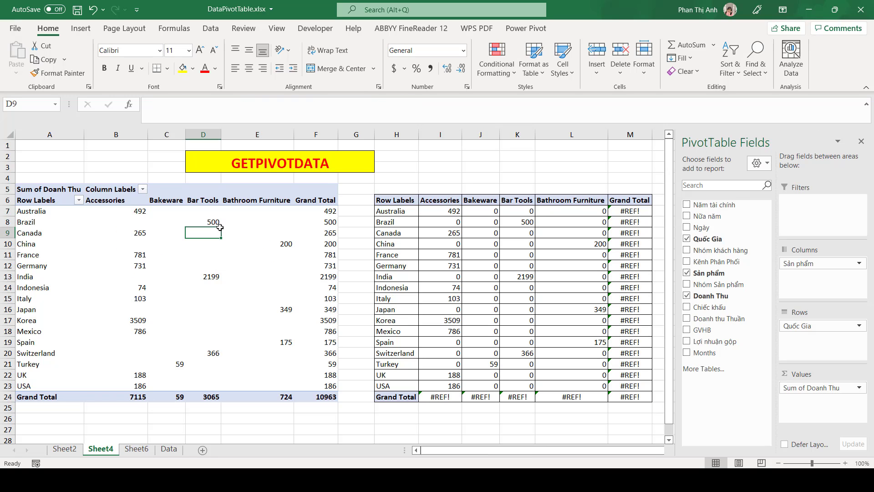
{"action": "left_click", "coordinate": [244, 226]}
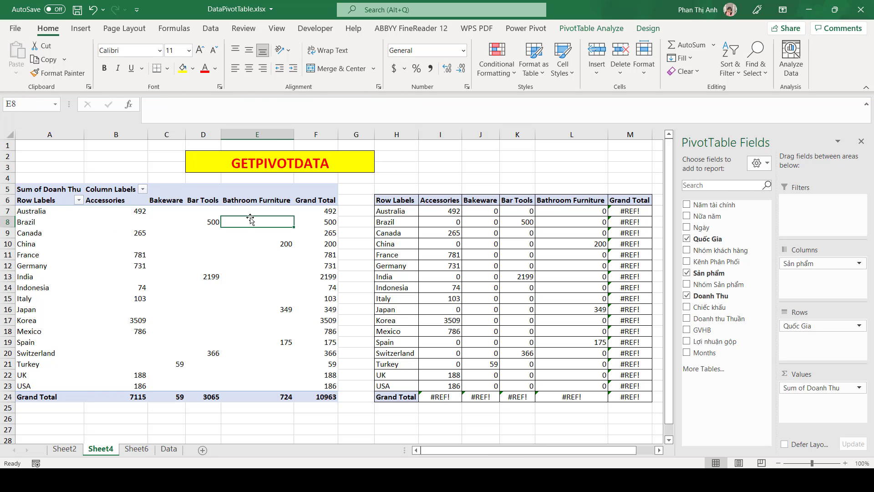
{"action": "left_click", "coordinate": [496, 221]}
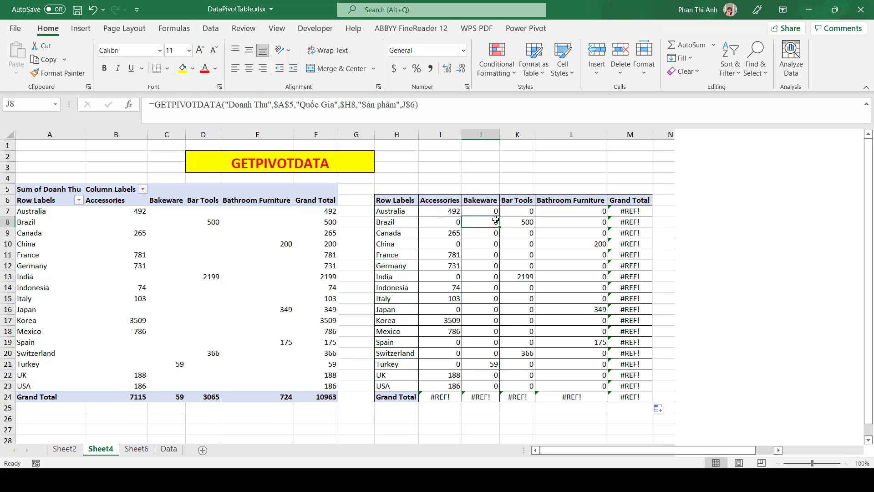
{"action": "left_click", "coordinate": [495, 228]}
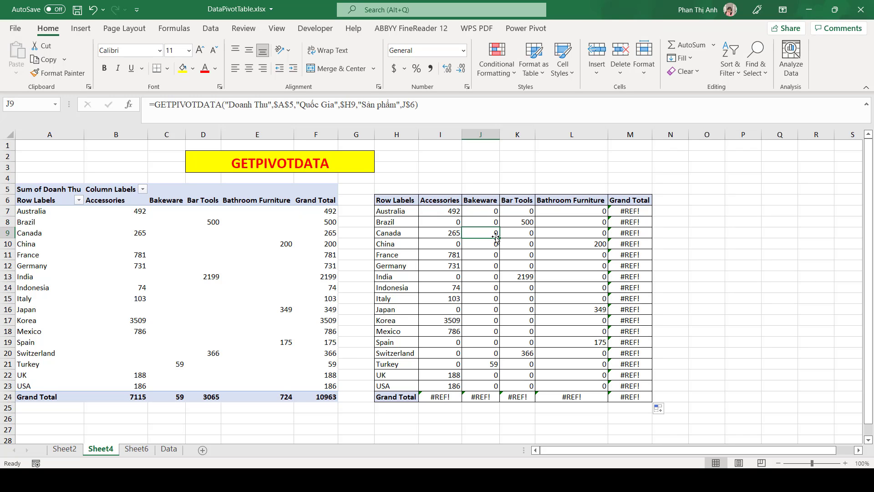
{"action": "left_click", "coordinate": [495, 245]}
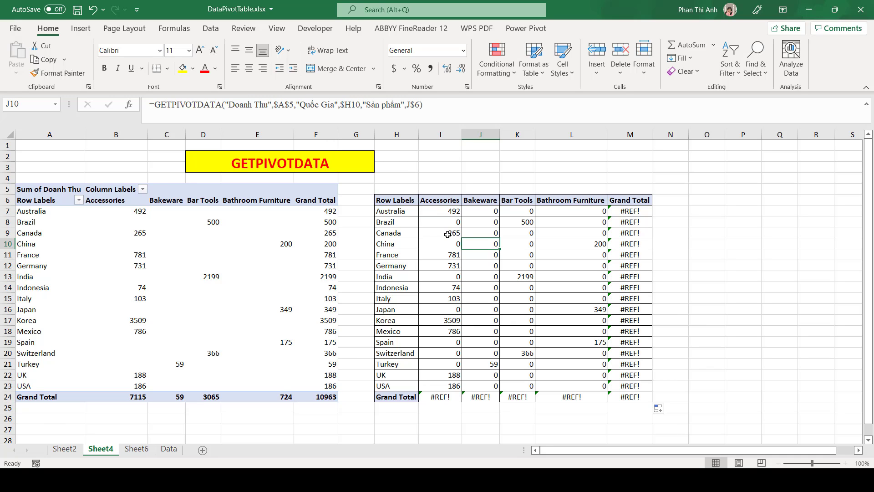
{"action": "left_click", "coordinate": [503, 254]}
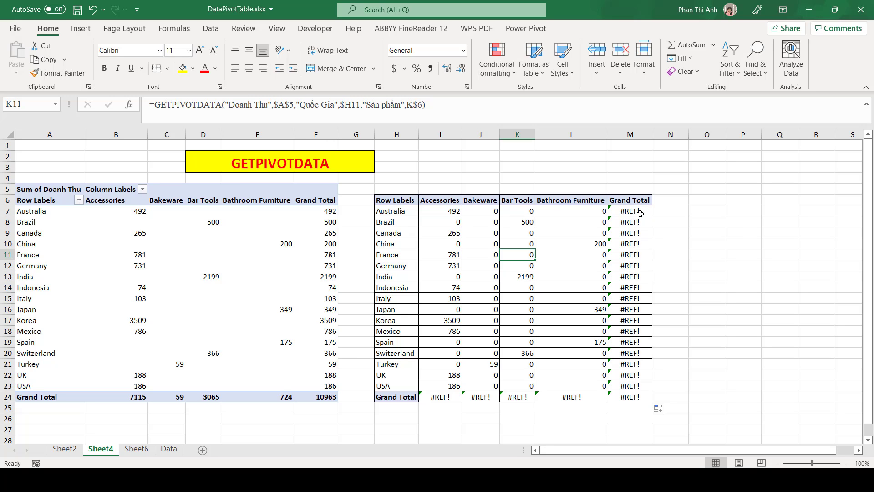
{"action": "left_click", "coordinate": [640, 212]}
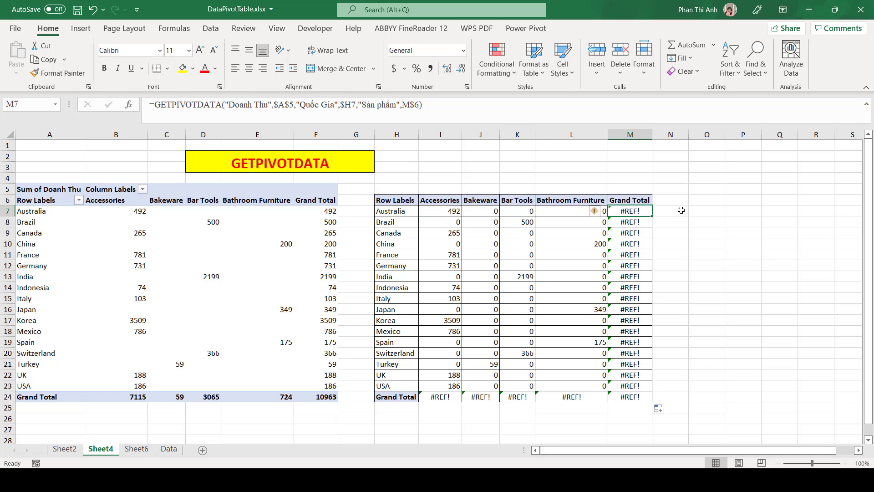
- Delete ,"Sản phẩm",M$6 from M7's formula so it returns Australia's total 492
{"action": "left_click_drag", "start_coordinate": [340, 105], "coordinate": [419, 105]}
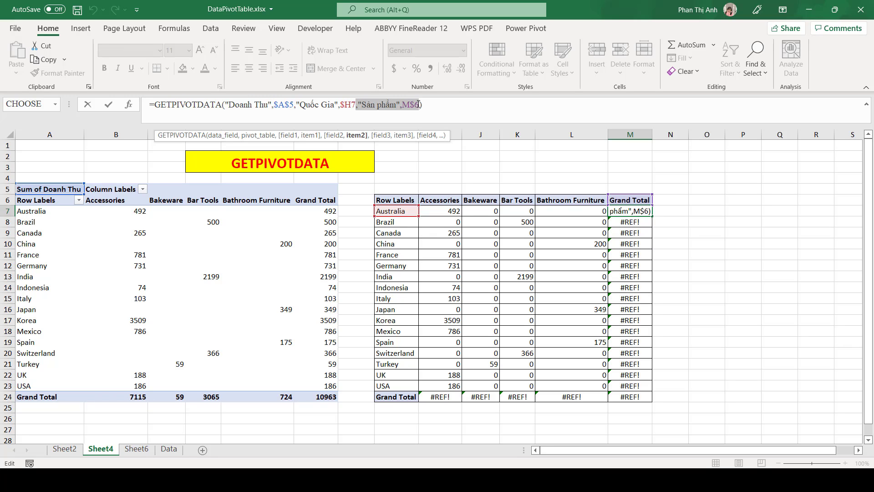
{"action": "key", "text": "Delete"}
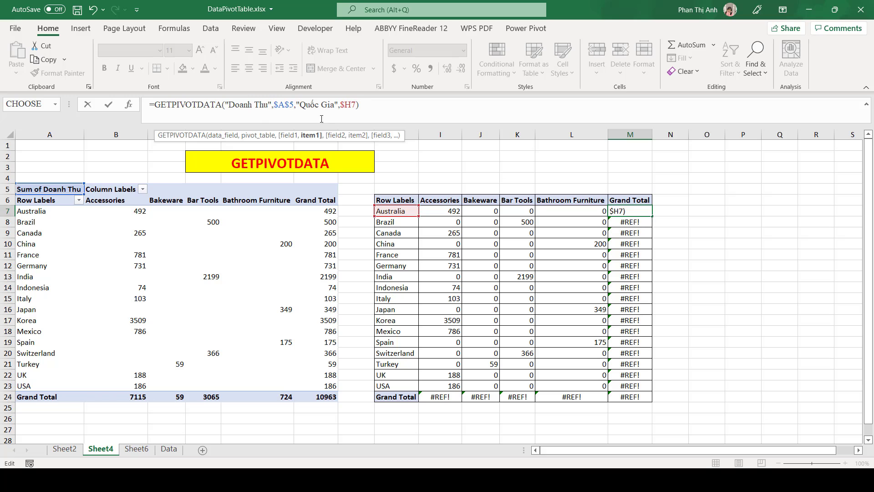
{"action": "key", "text": "Return"}
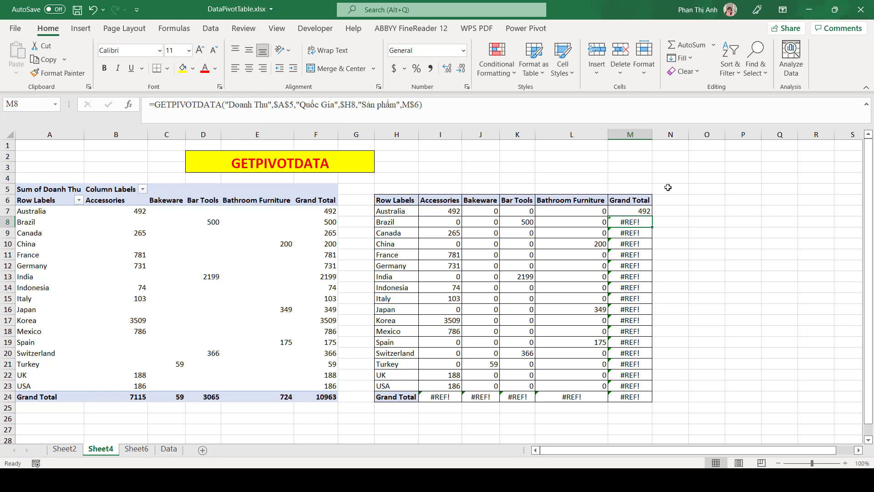
- Fill the corrected Grand Total formula down to M24, e.g. Korea 3509
{"action": "left_click", "coordinate": [642, 210]}
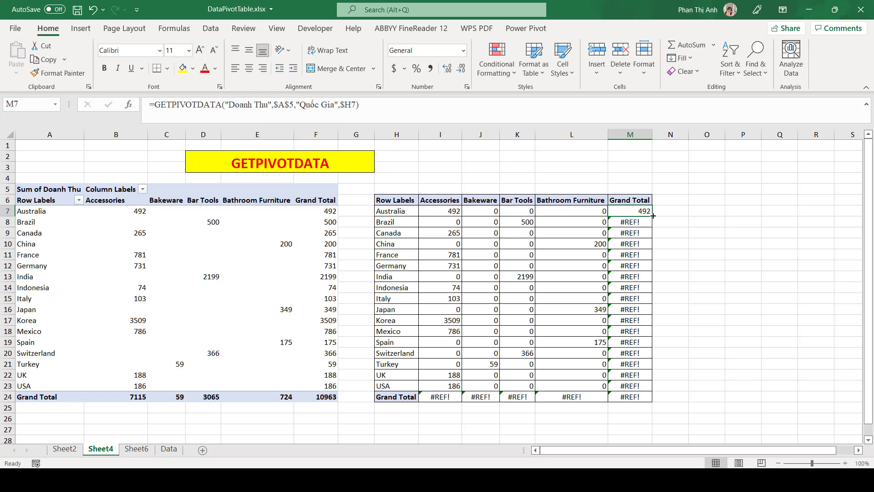
{"action": "left_click_drag", "start_coordinate": [652, 216], "coordinate": [654, 397]}
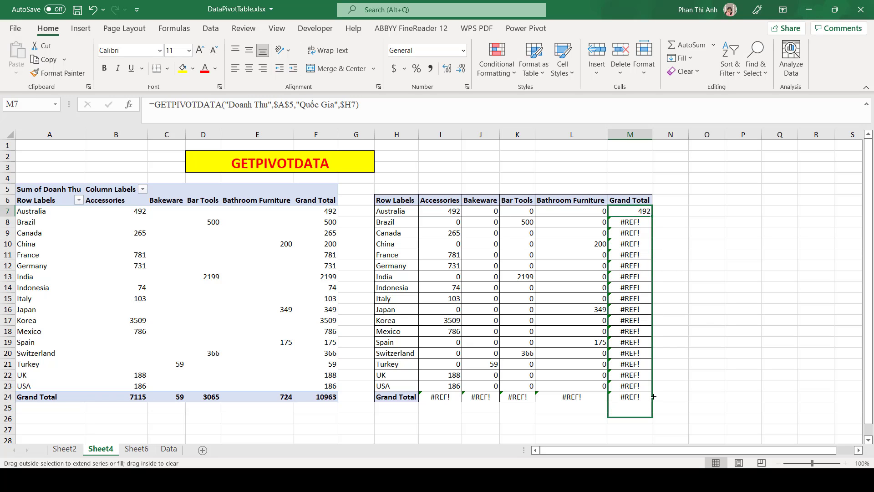
{"action": "mouse_move", "coordinate": [653, 397]}
{"action": "left_mouse_down"}
{"action": "mouse_move", "coordinate": [648, 407]}
{"action": "mouse_move", "coordinate": [648, 400]}
{"action": "left_mouse_up"}
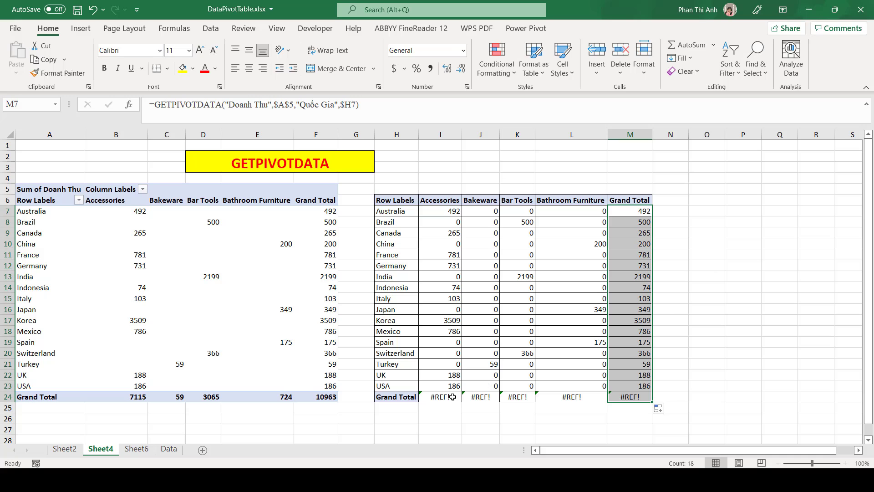
{"action": "left_click", "coordinate": [432, 398]}
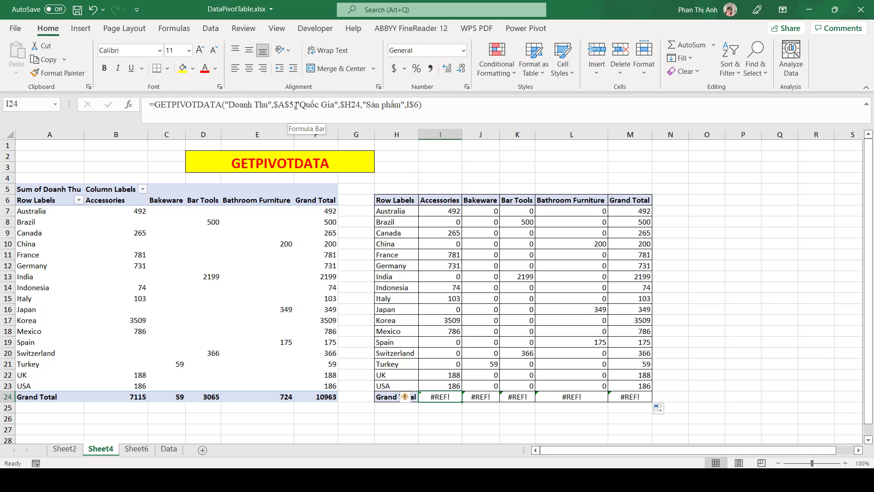
- Remove "Quốc Gia",$H24 from I24's formula and fill it across the row: 7115, 59, 3065, 724
{"action": "left_click_drag", "start_coordinate": [296, 105], "coordinate": [361, 105]}
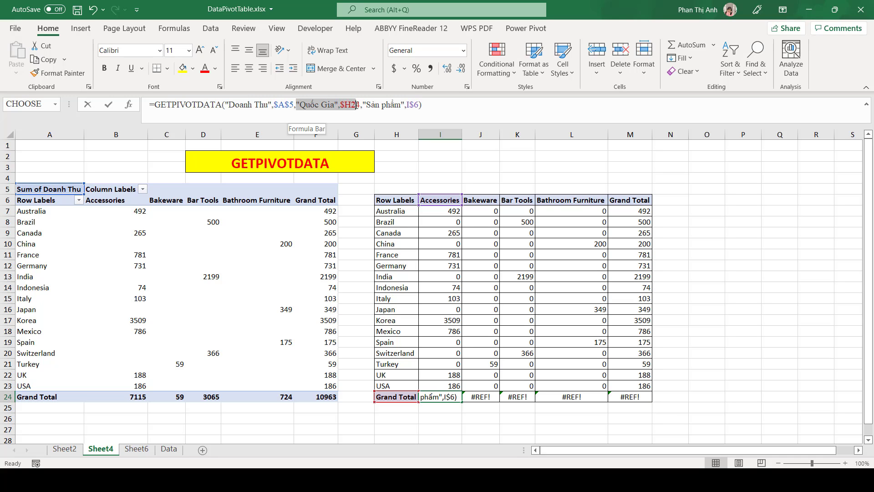
{"action": "key", "text": "Delete"}
{"action": "key", "text": "Delete"}
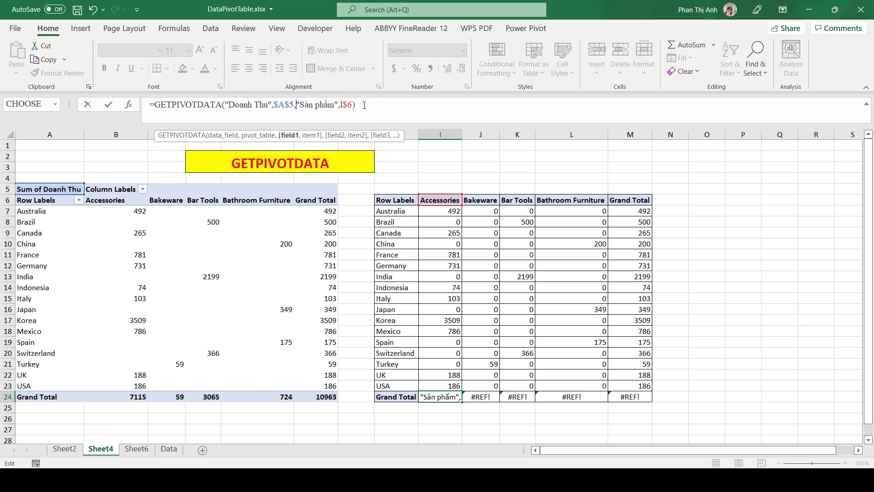
{"action": "key", "text": "Return"}
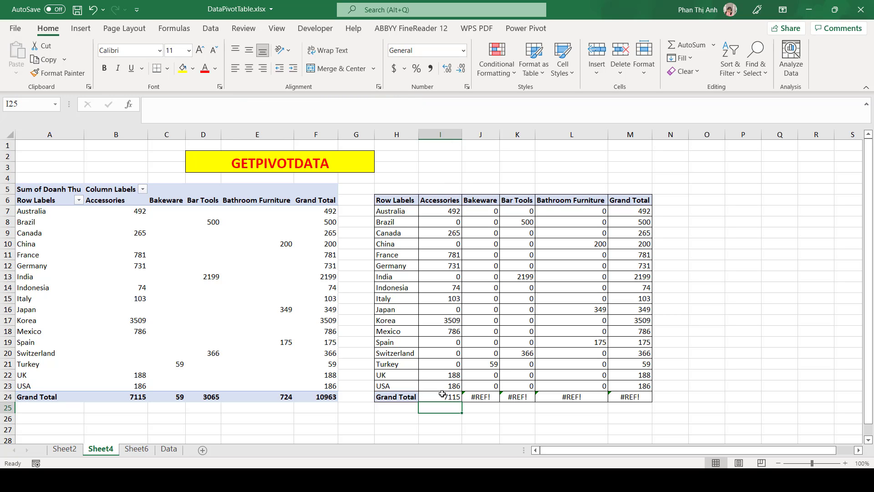
{"action": "left_click", "coordinate": [442, 398]}
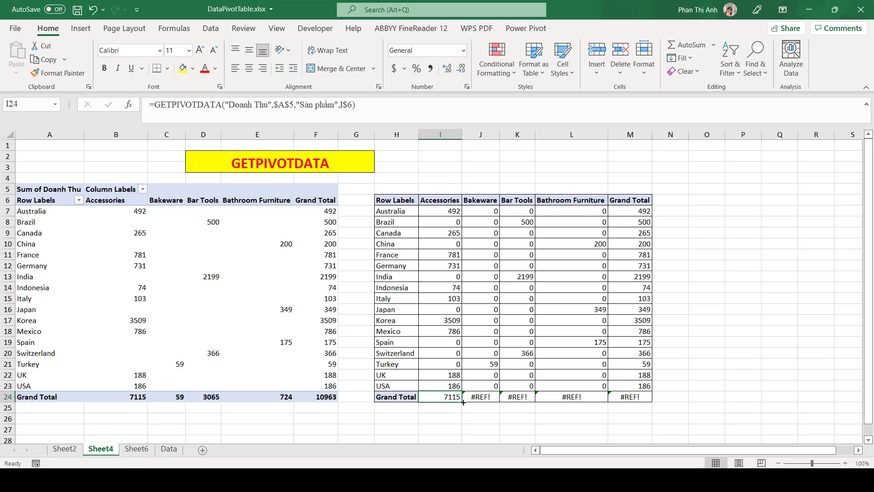
{"action": "left_click_drag", "start_coordinate": [463, 402], "coordinate": [629, 397]}
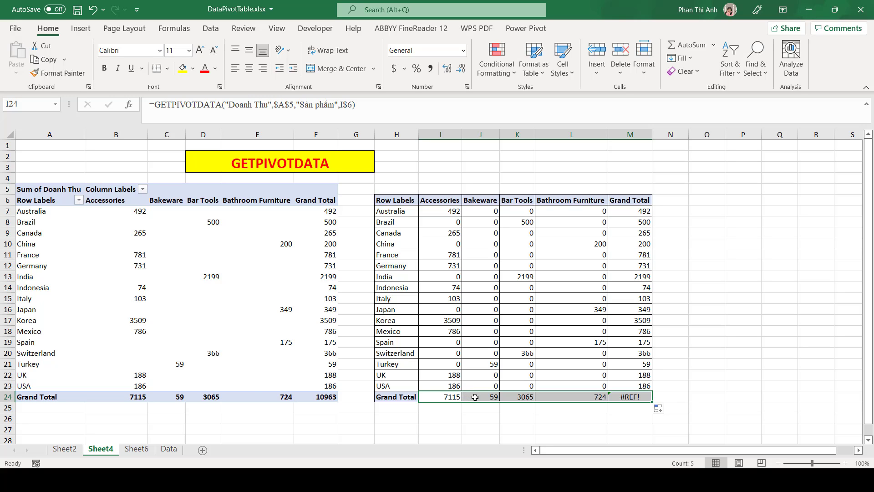
{"action": "mouse_move", "coordinate": [176, 397]}
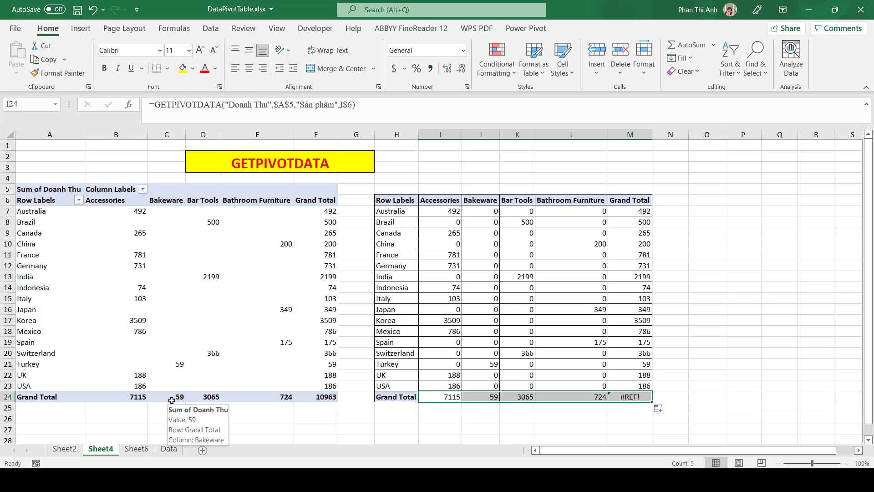
- Remove the product criteria from M24 so the overall grand total shows 10963, then go to Sheet6
{"action": "left_click", "coordinate": [499, 305]}
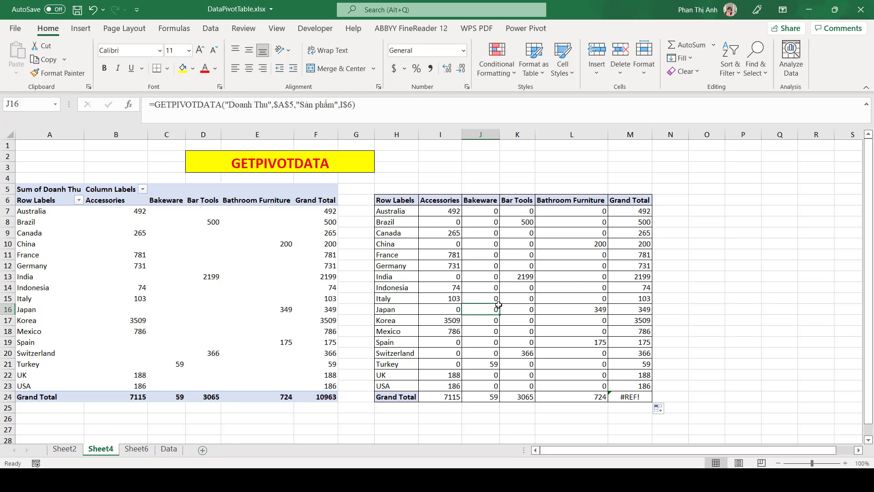
{"action": "left_click", "coordinate": [575, 285]}
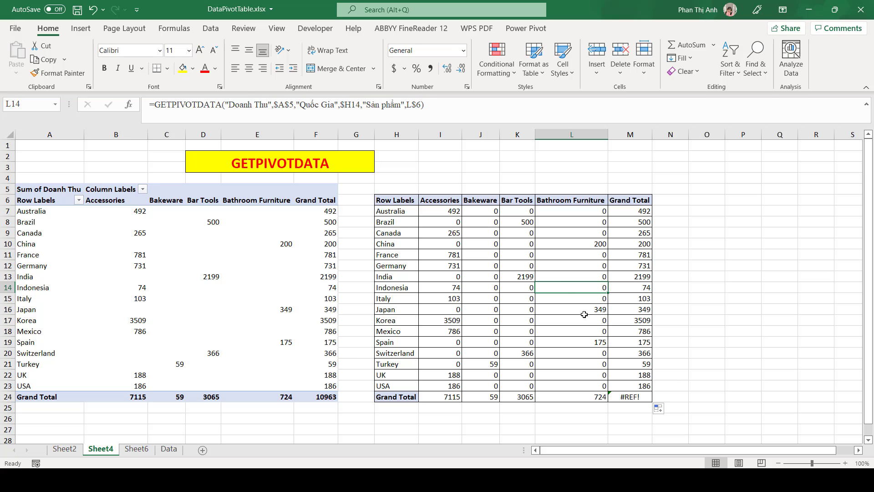
{"action": "left_click", "coordinate": [637, 397]}
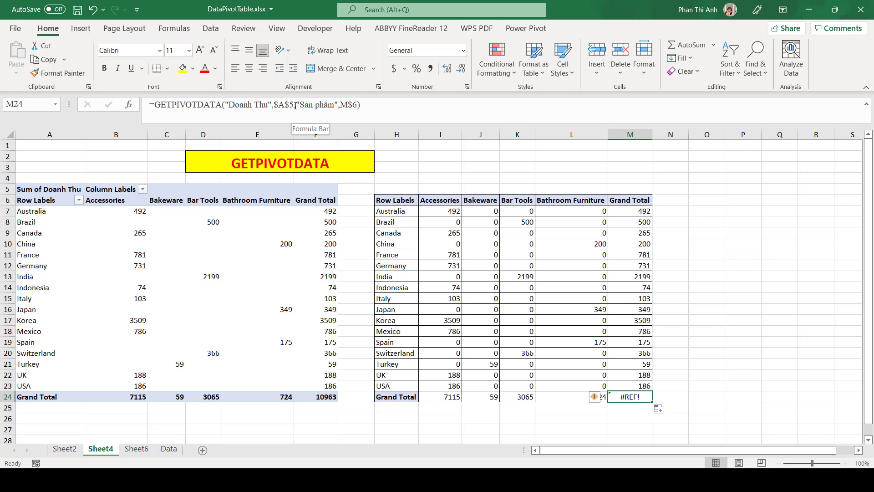
{"action": "left_click_drag", "start_coordinate": [295, 105], "coordinate": [355, 105]}
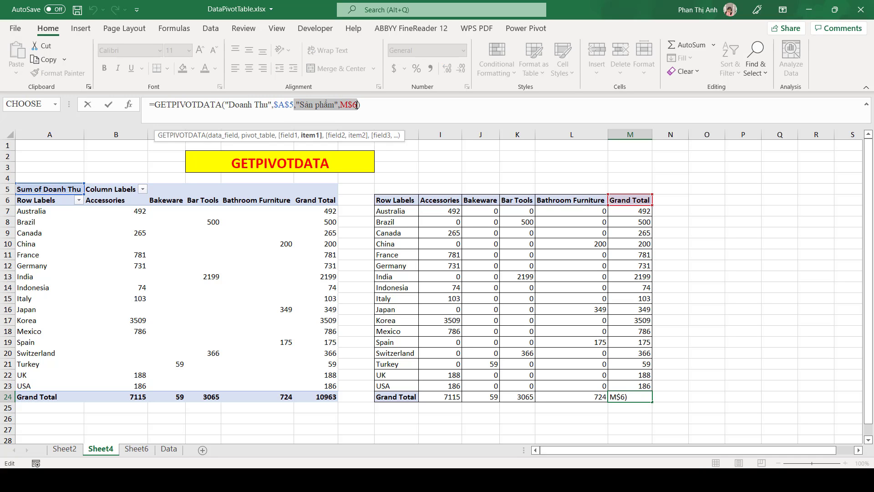
{"action": "key", "text": "Delete"}
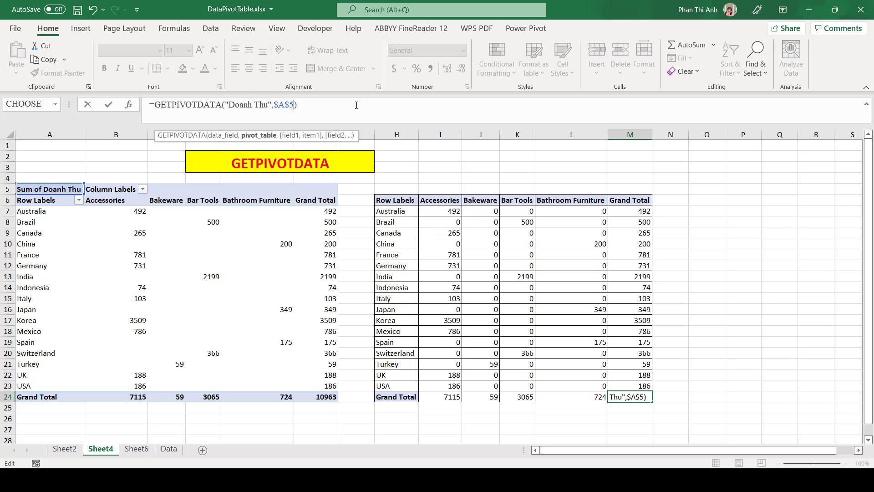
{"action": "key", "text": "Return"}
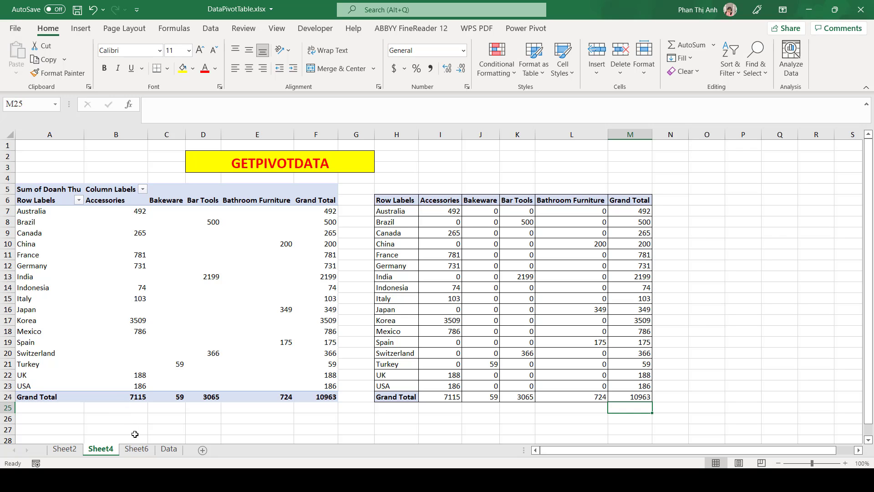
{"action": "left_click", "coordinate": [137, 449]}
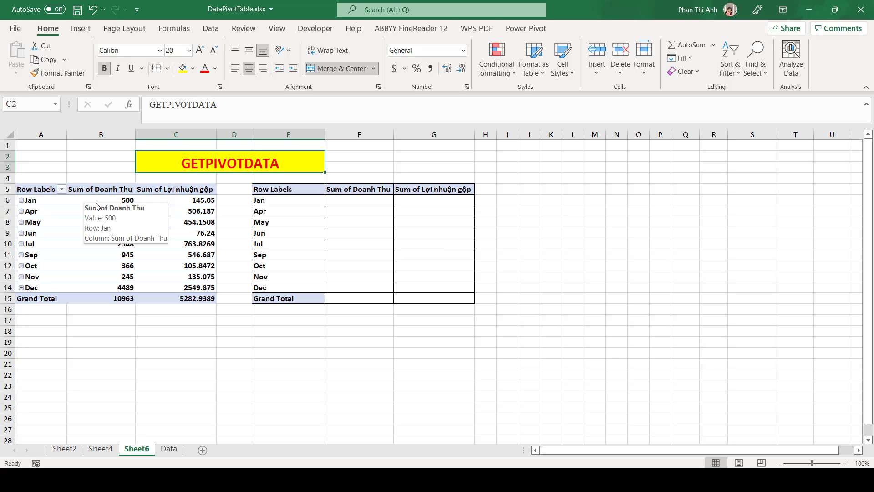
- Start F6's formula by referencing pivot cell B6, generating GETPIVOTDATA("Sum of Doanh Thu",$A$5,"Months",1), and begin editing it
{"action": "left_click", "coordinate": [360, 196]}
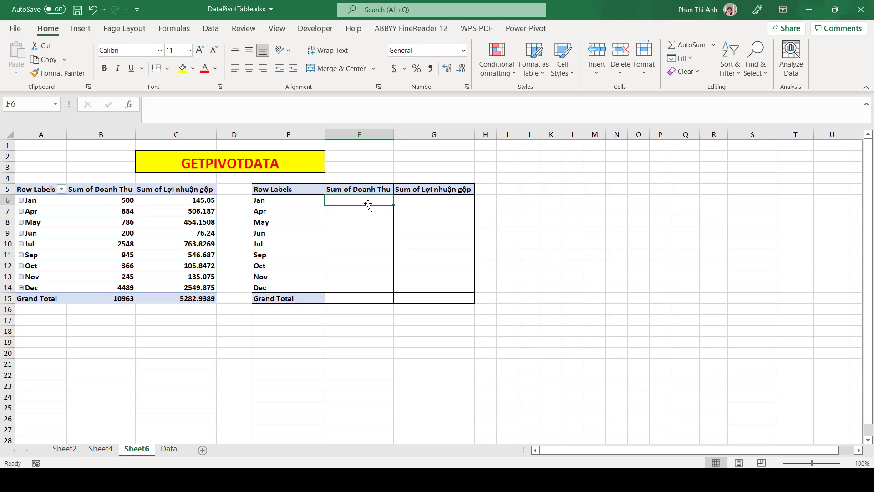
{"action": "type", "text": "="}
{"action": "left_click", "coordinate": [123, 201]}
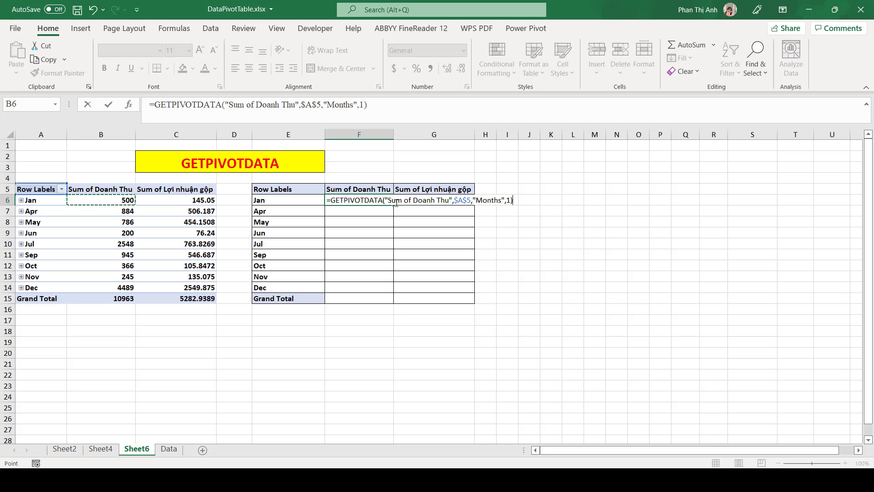
{"action": "left_click", "coordinate": [423, 200]}
{"action": "left_click_drag", "start_coordinate": [389, 200], "coordinate": [450, 201]}
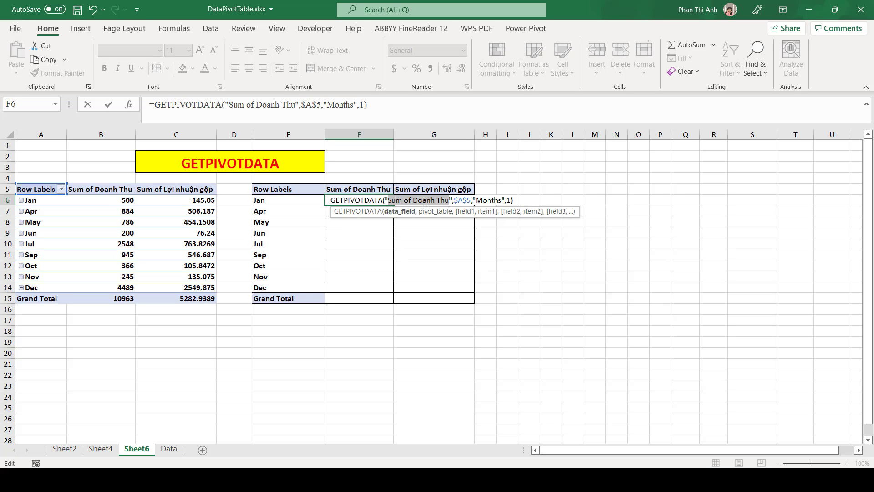
{"action": "left_click_drag", "start_coordinate": [427, 201], "coordinate": [443, 202]}
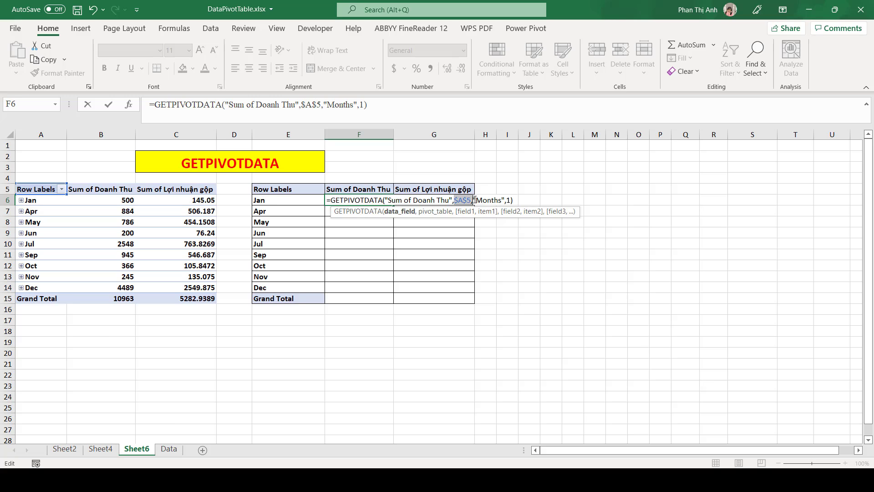
- Replace the hardcoded month 1 with $E6 in F6's GETPIVOTDATA formula, returning 500
{"action": "left_click", "coordinate": [474, 199]}
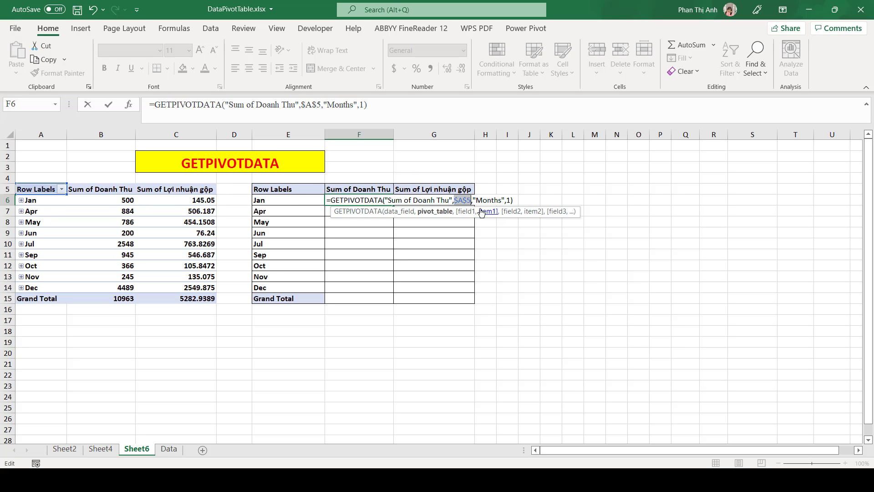
{"action": "left_click_drag", "start_coordinate": [473, 200], "coordinate": [503, 200]}
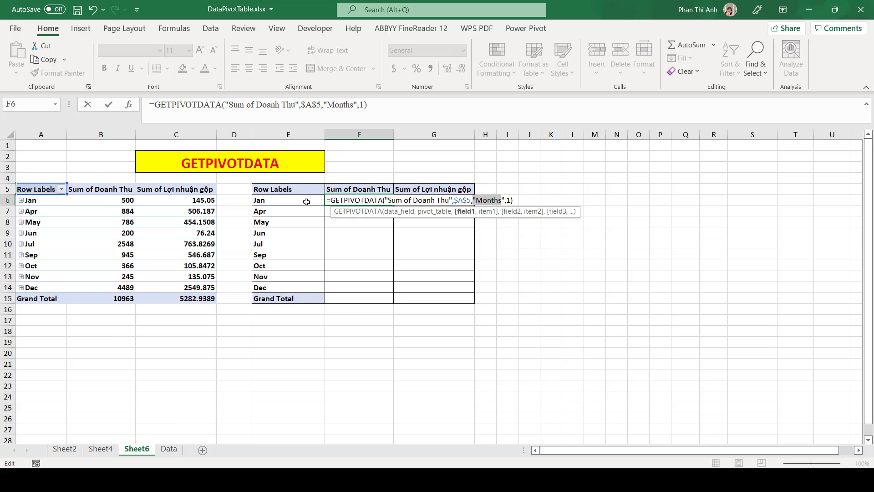
{"action": "left_click", "coordinate": [511, 199]}
{"action": "key", "text": "BackSpace"}
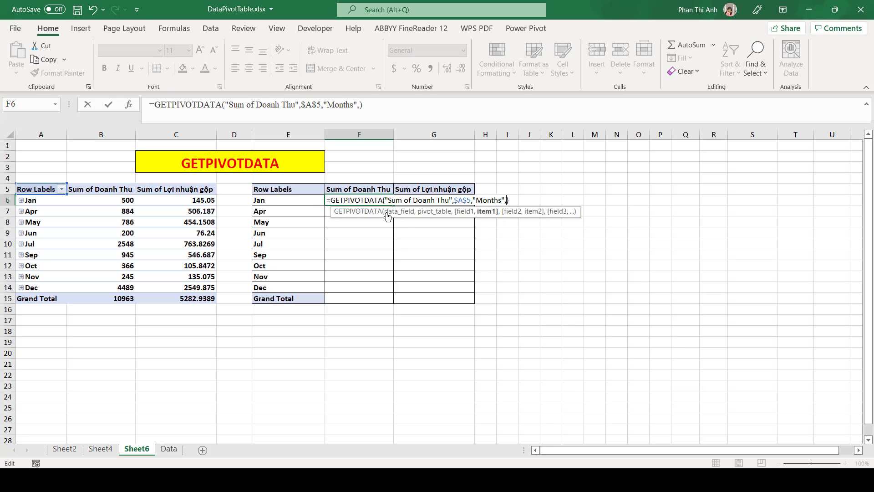
{"action": "left_click", "coordinate": [305, 200]}
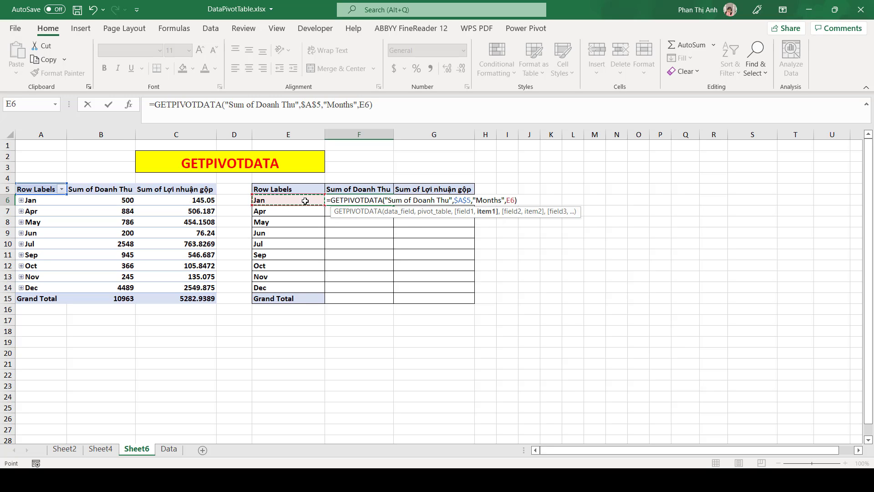
{"action": "key", "text": "F4"}
{"action": "key", "text": "F4"}
{"action": "key", "text": "F4"}
{"action": "key", "text": "Return"}
{"action": "left_click", "coordinate": [388, 200]}
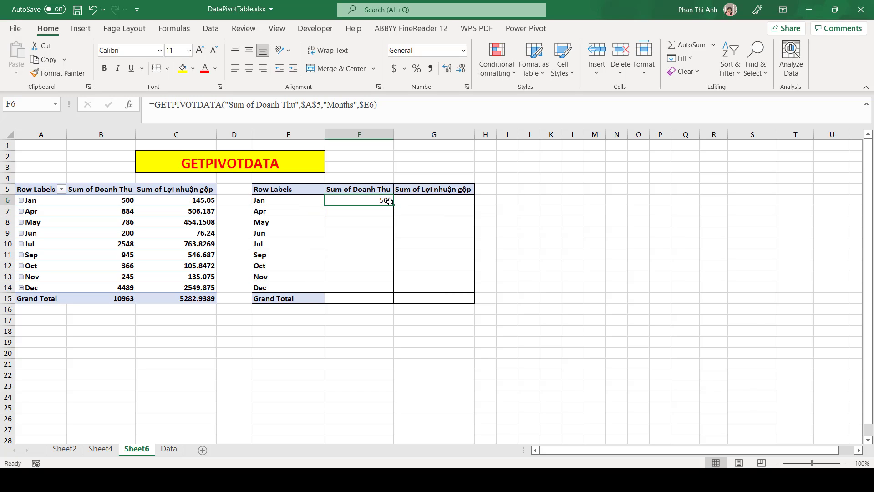
- Fill F6's revenue formula down through the Dec row and right into the Jan gross profit cell G6
{"action": "left_click_drag", "start_coordinate": [394, 205], "coordinate": [389, 291]}
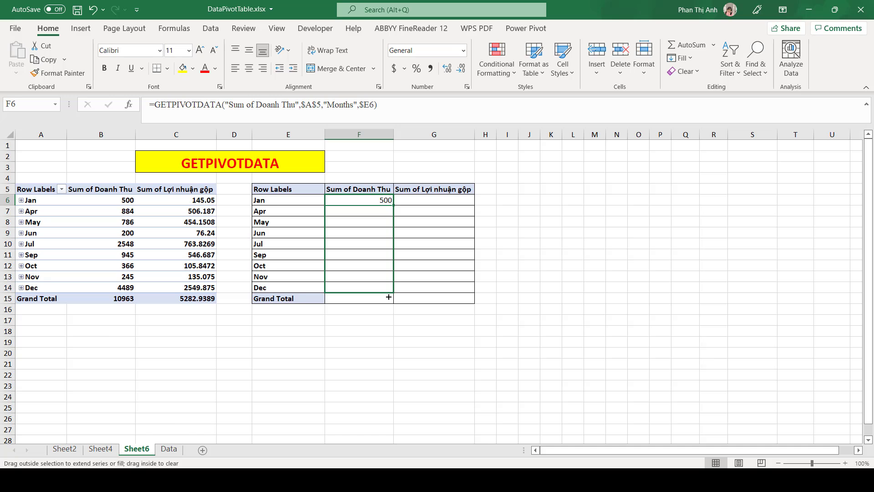
{"action": "left_click_drag", "start_coordinate": [388, 297], "coordinate": [388, 294]}
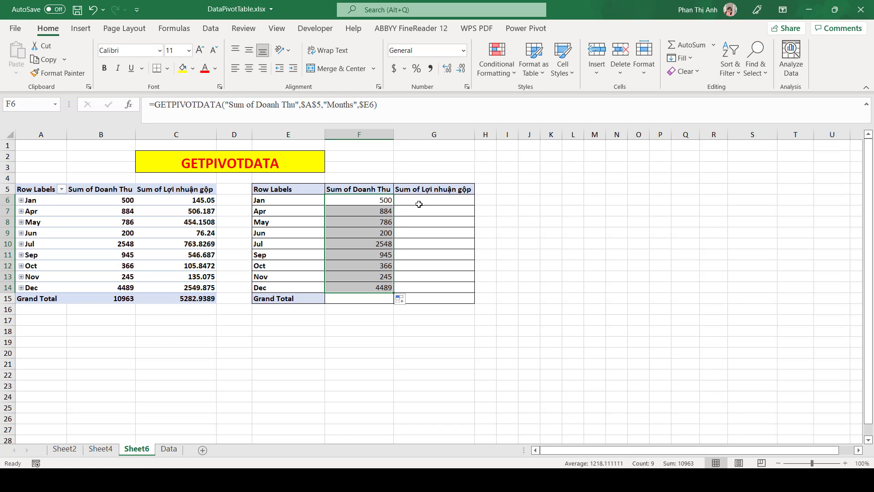
{"action": "left_click", "coordinate": [380, 199]}
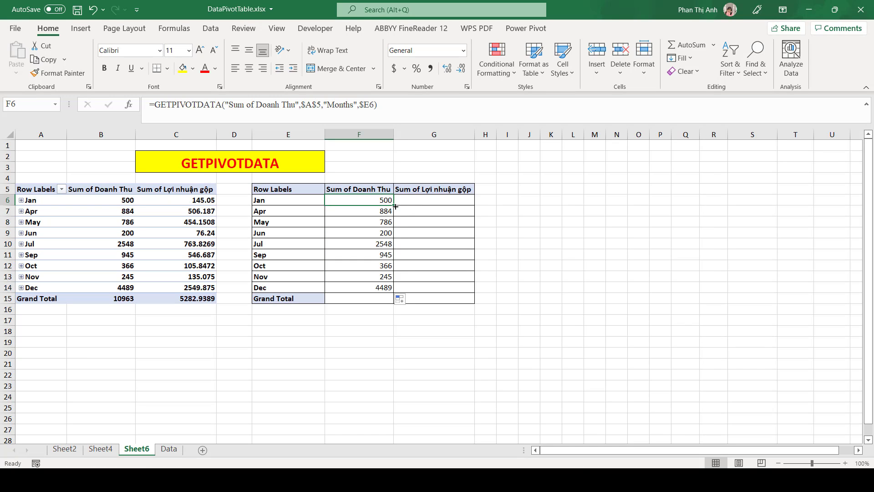
{"action": "left_click_drag", "start_coordinate": [394, 206], "coordinate": [437, 200]}
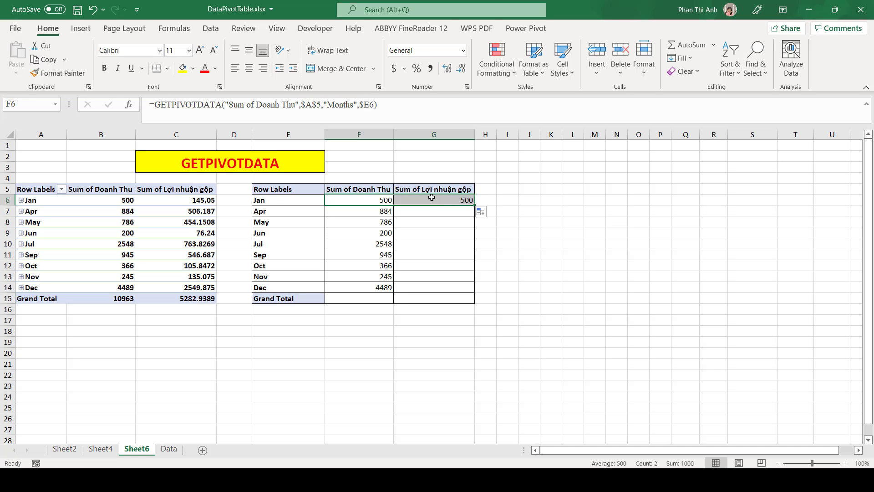
{"action": "left_click", "coordinate": [433, 200]}
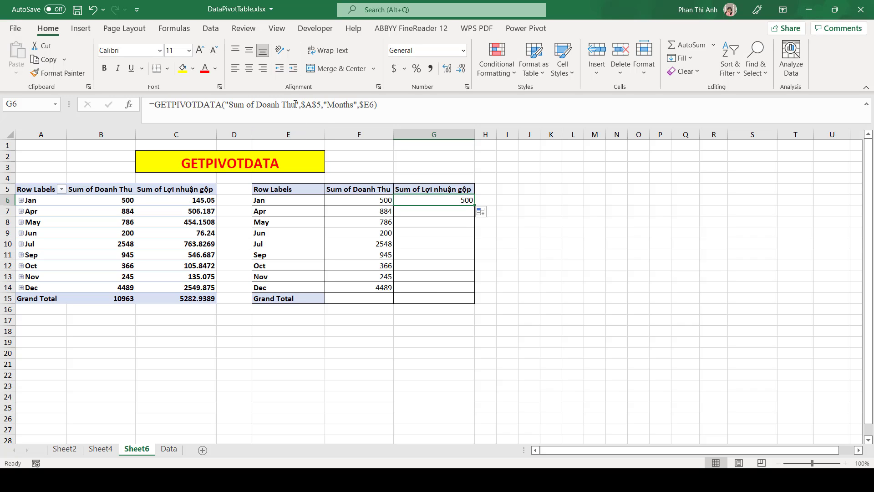
- Change G6's data field from Doanh Thu to Lợi nhuận gộp, giving 145.05 for Jan
{"action": "left_click_drag", "start_coordinate": [295, 104], "coordinate": [258, 105]}
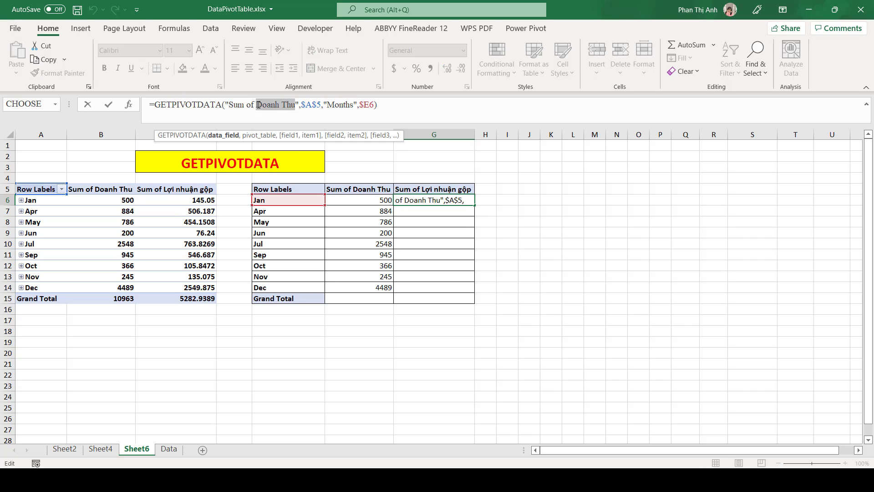
{"action": "key", "text": "BackSpace"}
{"action": "type", "text": "L"}
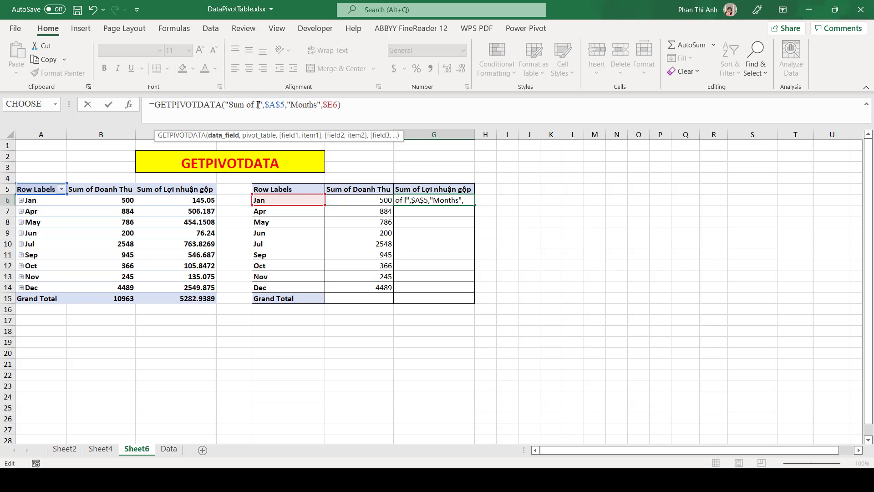
{"action": "type", "text": "ợi nhuậ"}
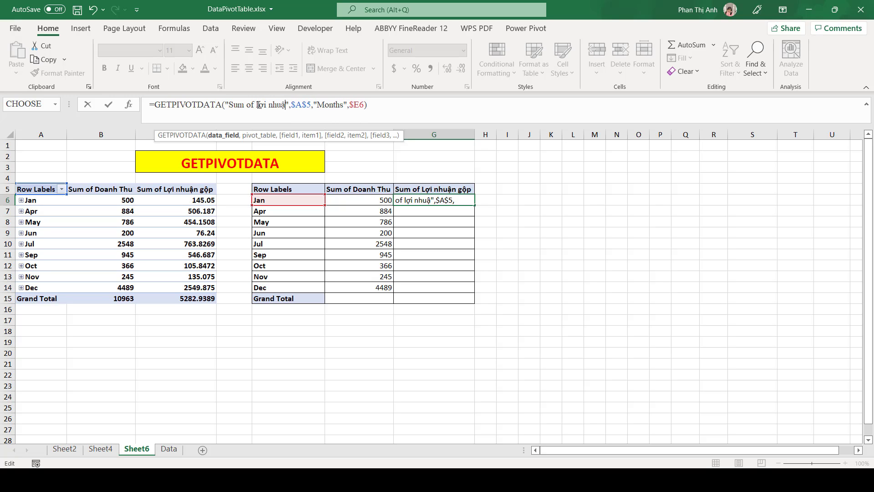
{"action": "type", "text": "n gộp"}
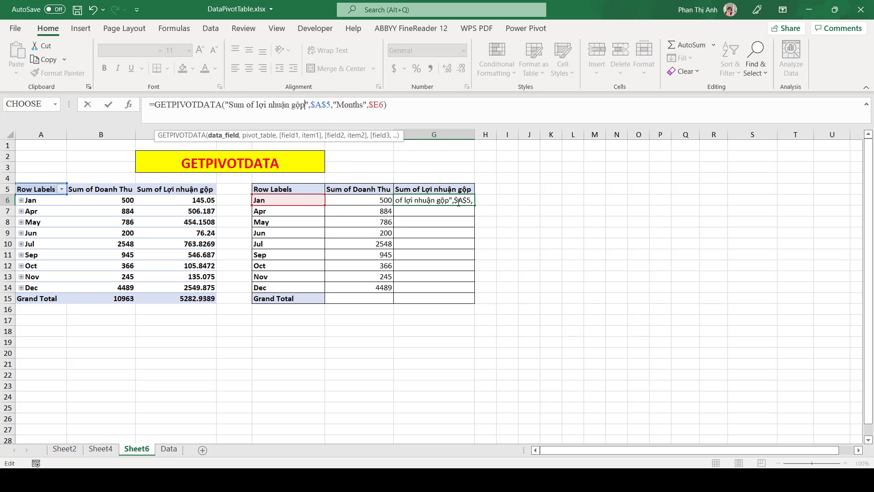
{"action": "key", "text": "Return"}
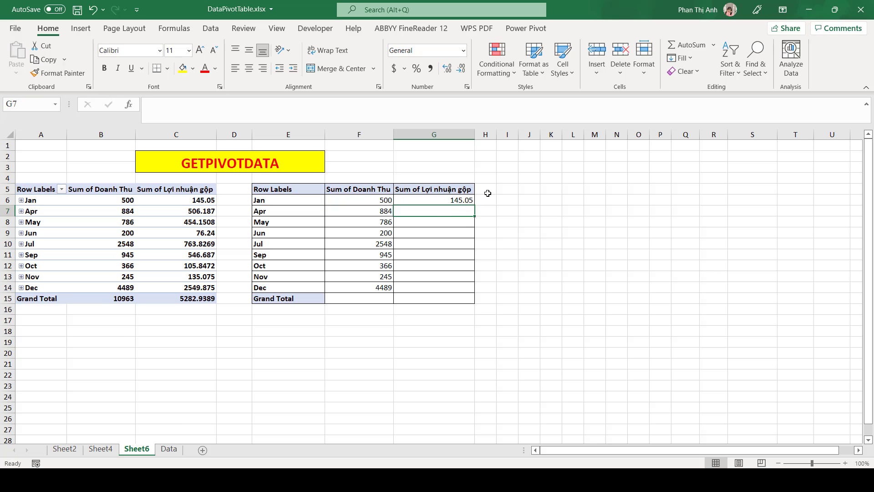
- Fill the gross profit formula down to the Dec row, ending at 2549.875
{"action": "left_click", "coordinate": [459, 200]}
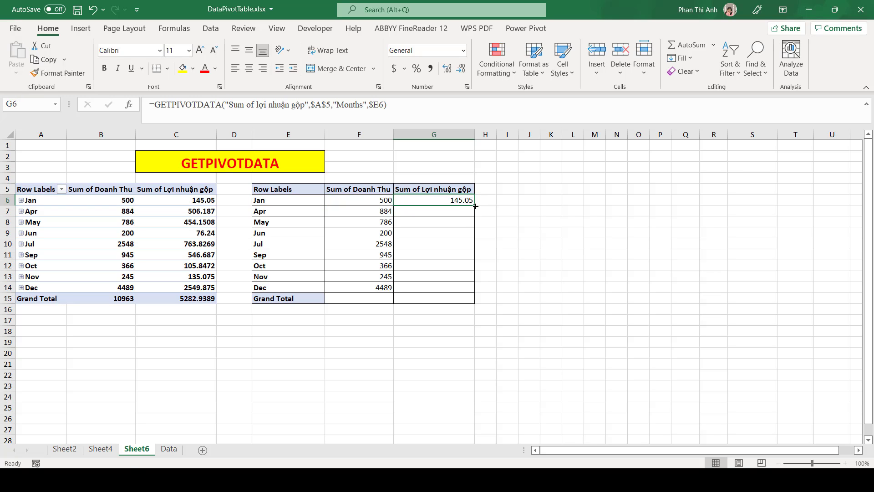
{"action": "left_click_drag", "start_coordinate": [476, 206], "coordinate": [475, 293]}
{"action": "left_click", "coordinate": [378, 298]}
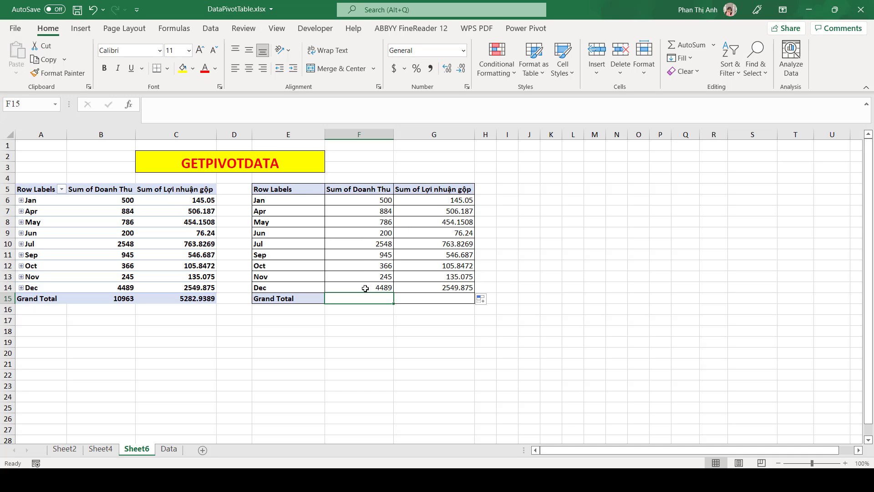
- Extend the revenue formula into the Grand Total row and drop its month arguments, giving 10963
{"action": "left_click", "coordinate": [365, 288]}
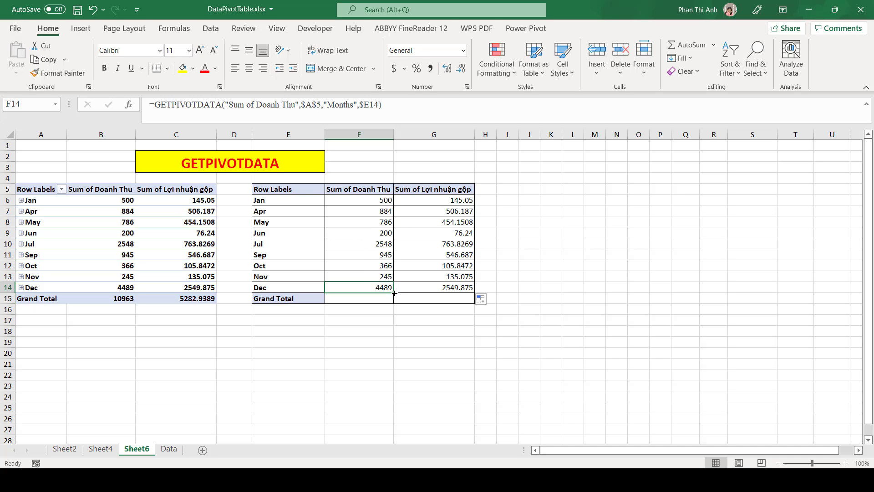
{"action": "left_click_drag", "start_coordinate": [394, 293], "coordinate": [394, 301]}
{"action": "left_click", "coordinate": [371, 300]}
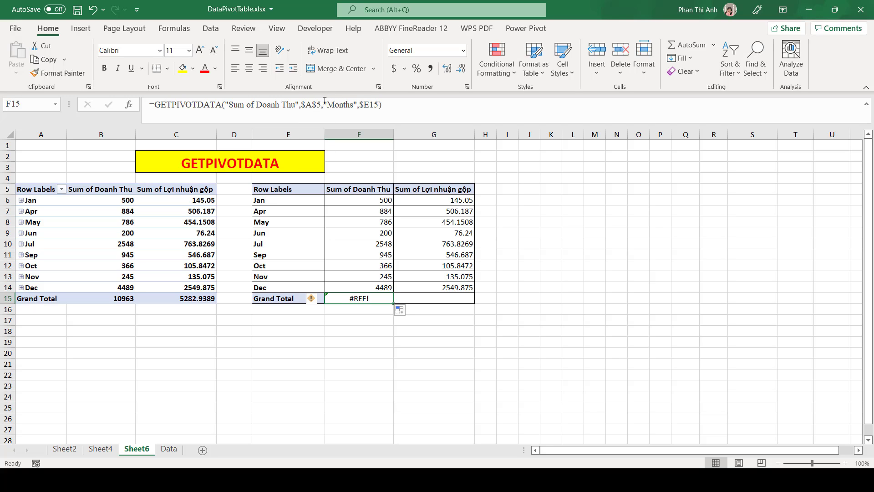
{"action": "left_click_drag", "start_coordinate": [323, 105], "coordinate": [379, 105]}
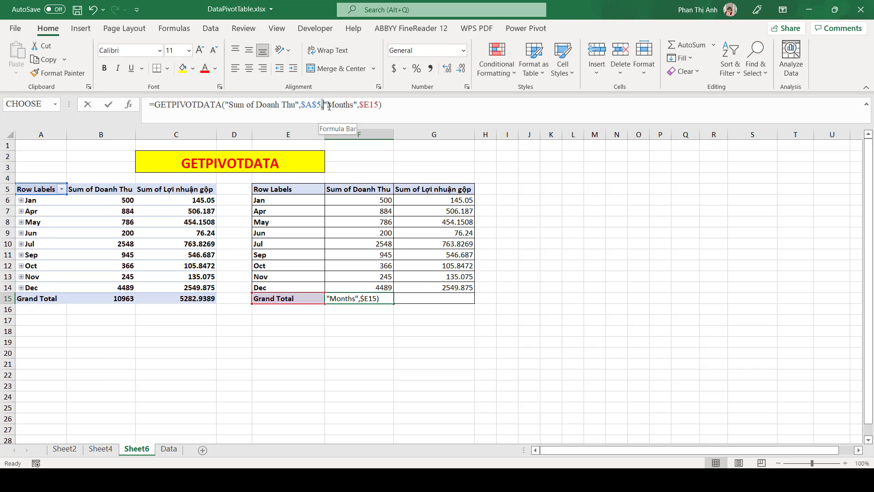
{"action": "key", "text": "BackSpace"}
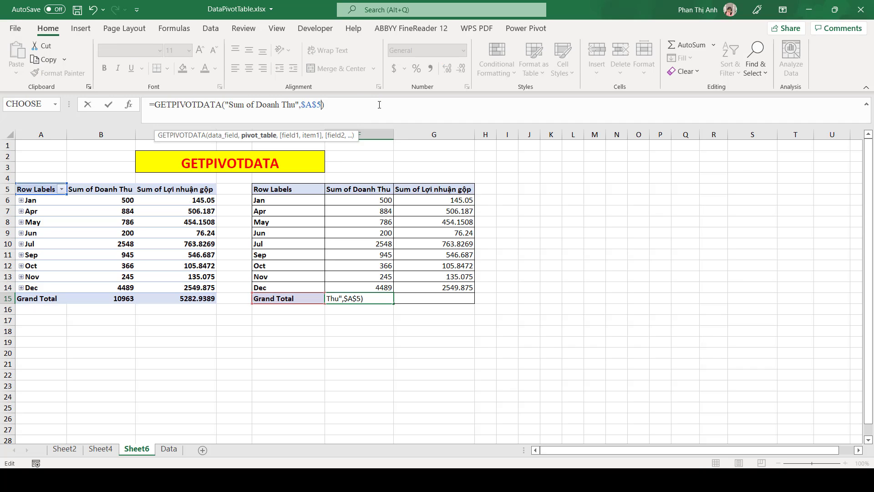
{"action": "key", "text": "Return"}
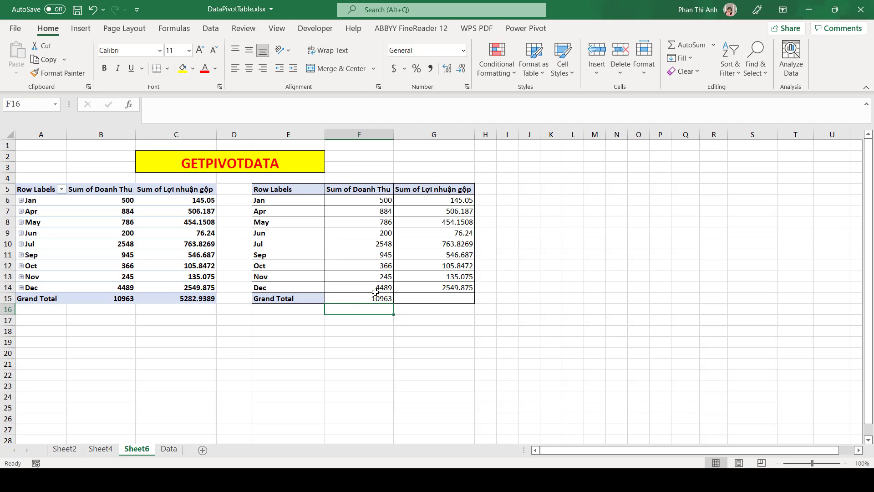
- Copy the Grand Total formula into column G and switch its field to Lợi nhuận gộp, giving 5282.9389
{"action": "left_click", "coordinate": [376, 298]}
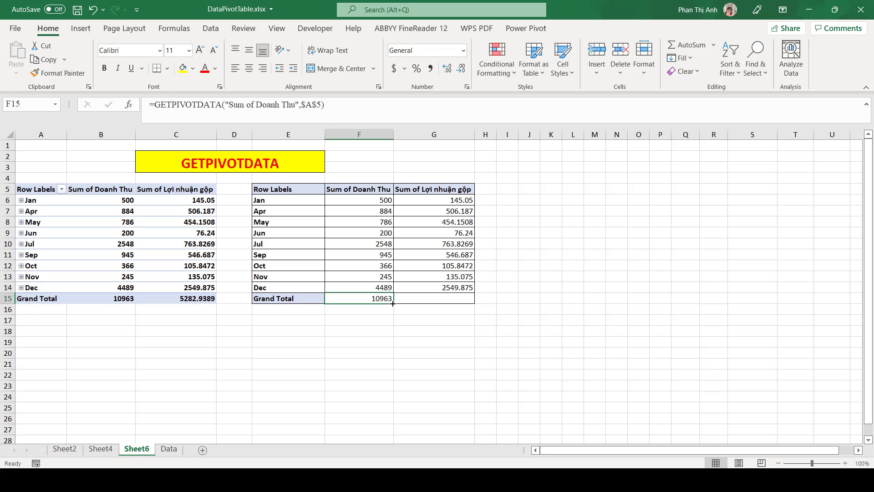
{"action": "left_click_drag", "start_coordinate": [393, 303], "coordinate": [453, 301]}
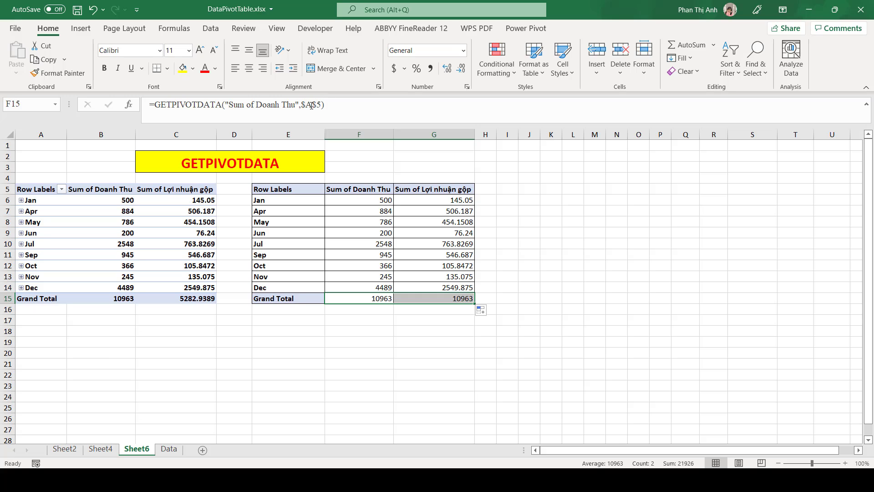
{"action": "left_click_drag", "start_coordinate": [295, 104], "coordinate": [257, 105]}
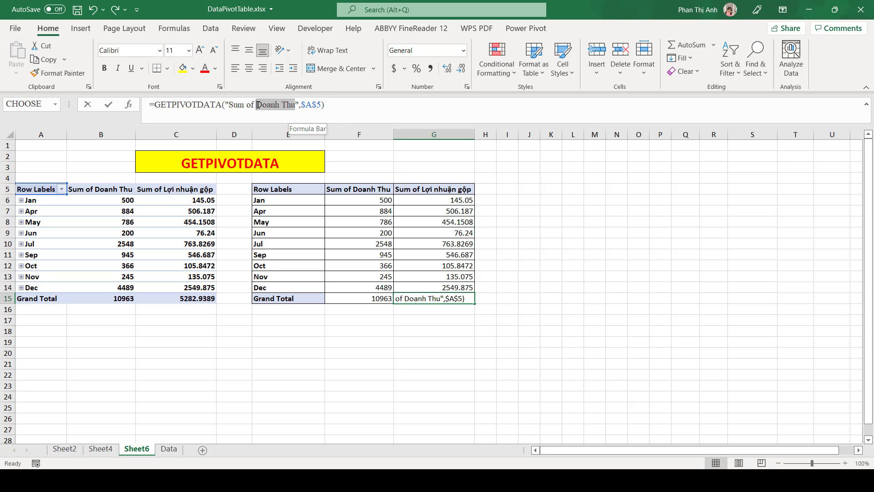
{"action": "type", "text": "Lơi"}
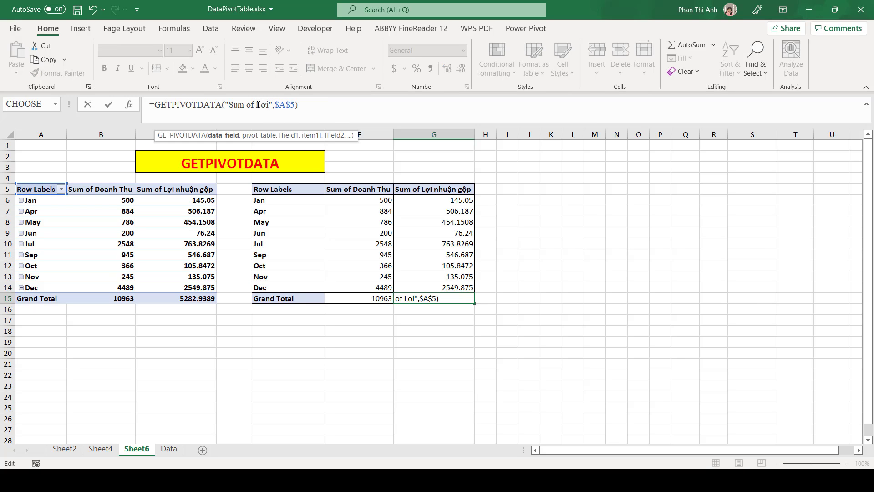
{"action": "type", "text": " nhậ"}
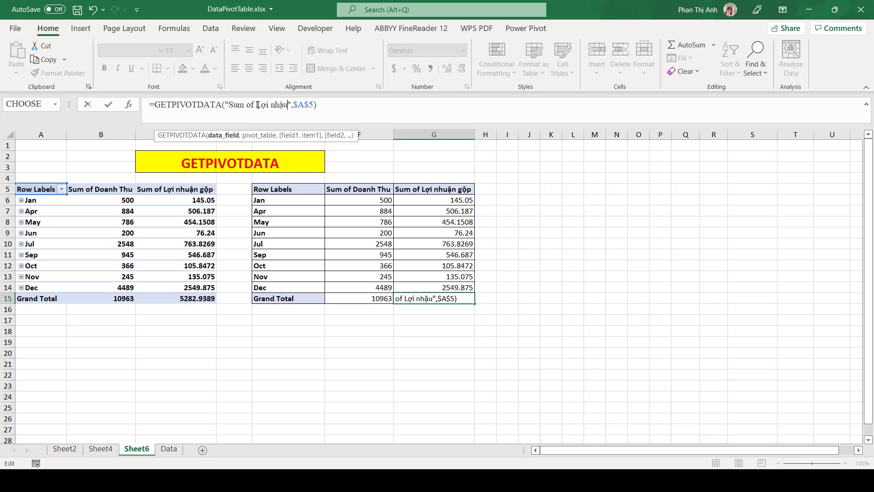
{"action": "key", "text": "BackSpace"}
{"action": "type", "text": "ua"}
{"action": "type", "text": "an "}
{"action": "type", "text": "gộp"}
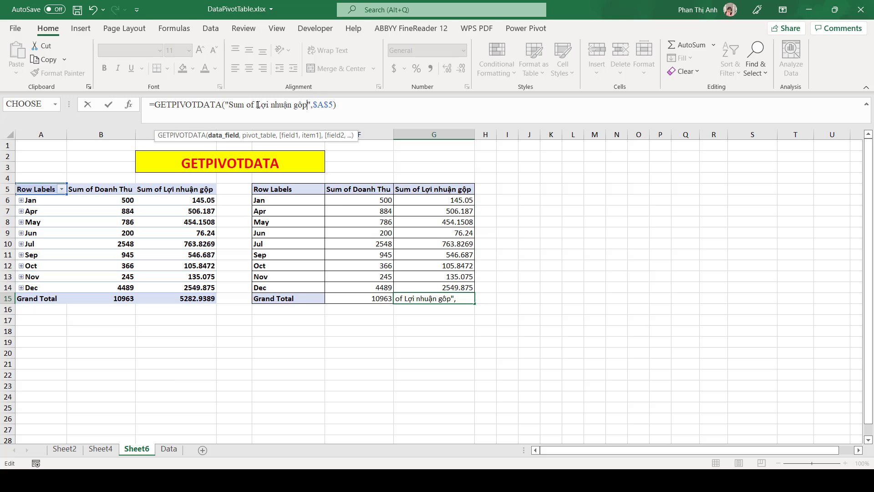
{"action": "key", "text": "Return"}
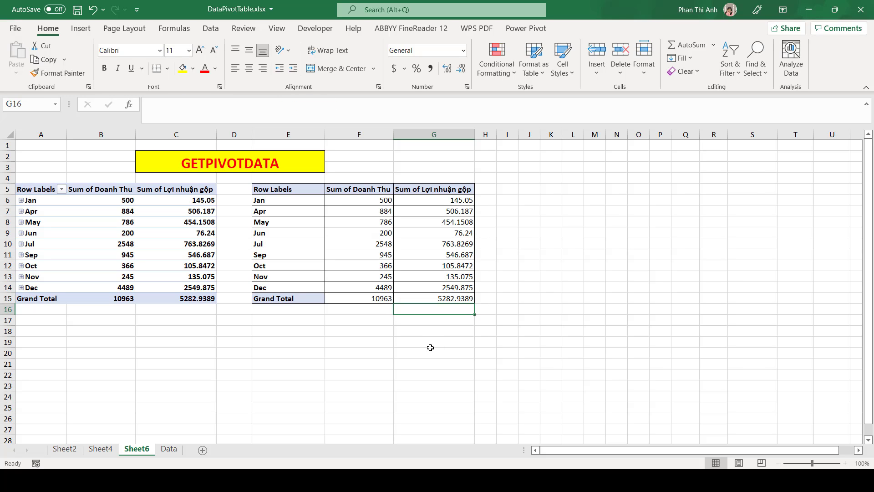
{"action": "left_click", "coordinate": [430, 348]}
- Select a value cell inside the pivot table to show its PivotTable Fields list
{"action": "left_click", "coordinate": [266, 336]}
{"action": "left_click", "coordinate": [168, 324]}
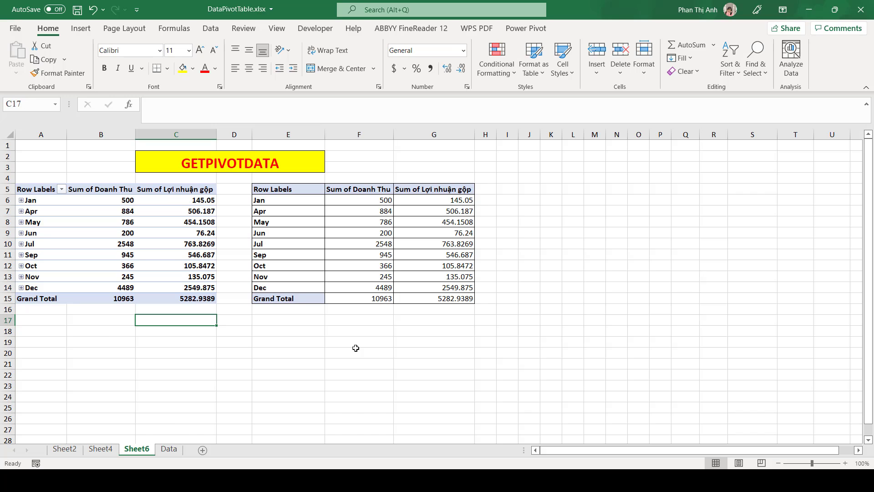
{"action": "left_click", "coordinate": [146, 234]}
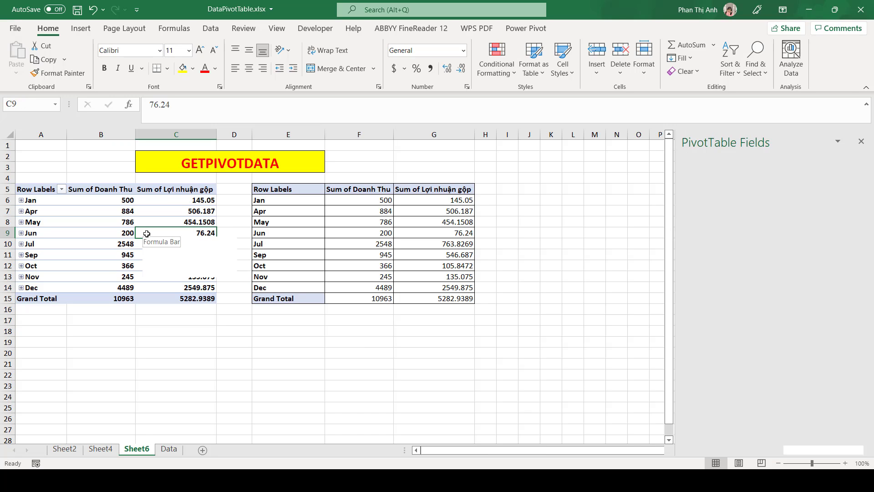